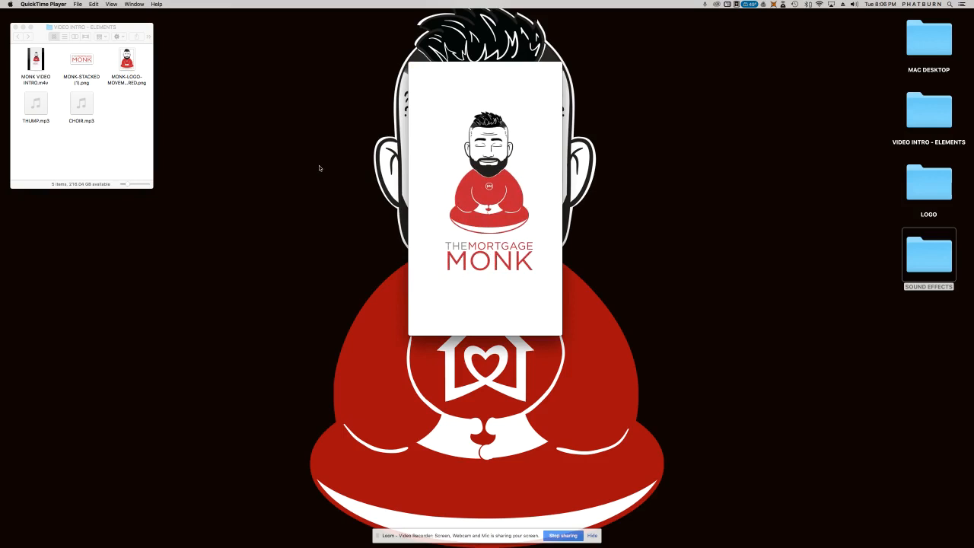
Switch to Keynote, create a new presentation with the standard White theme and enlarge its window.
{"action": "mouse_move", "coordinate": [487, 150]}
{"action": "mouse_move", "coordinate": [79, 107]}
{"action": "mouse_move", "coordinate": [36, 104]}
{"action": "mouse_move", "coordinate": [279, 510]}
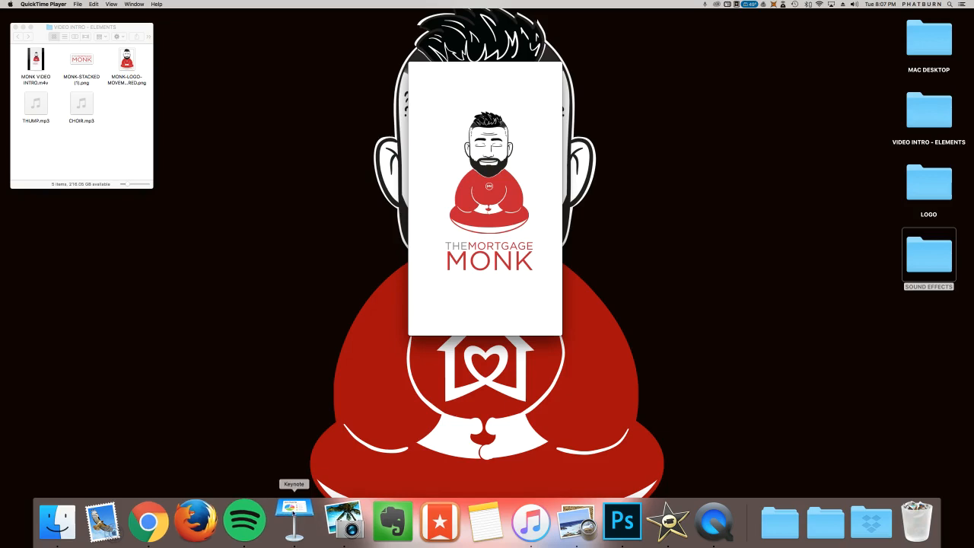
{"action": "left_click", "coordinate": [293, 513]}
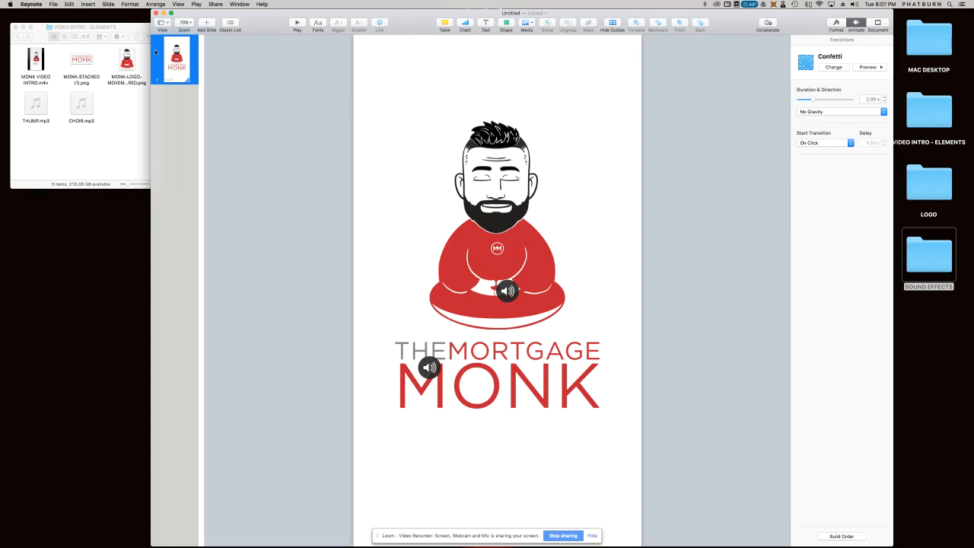
{"action": "left_click", "coordinate": [53, 5]}
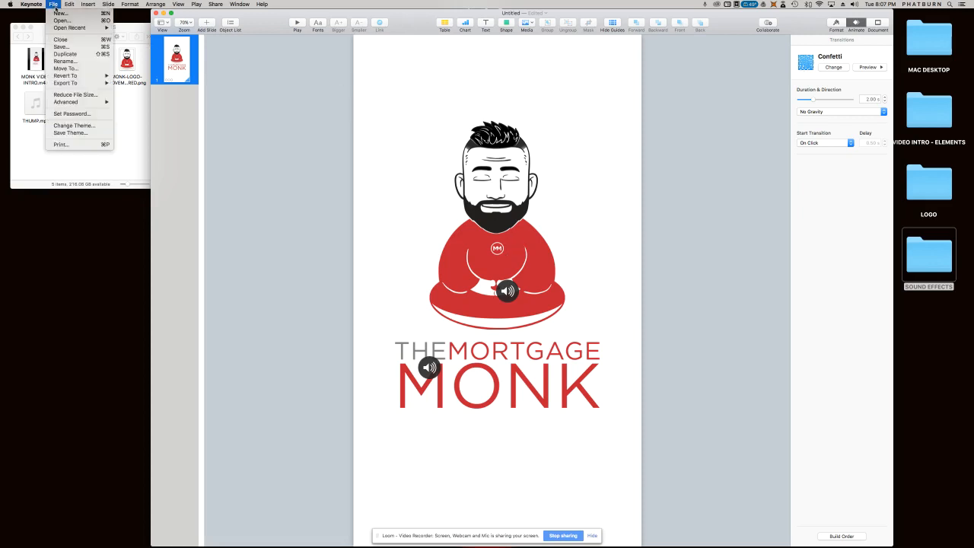
{"action": "left_click", "coordinate": [56, 15]}
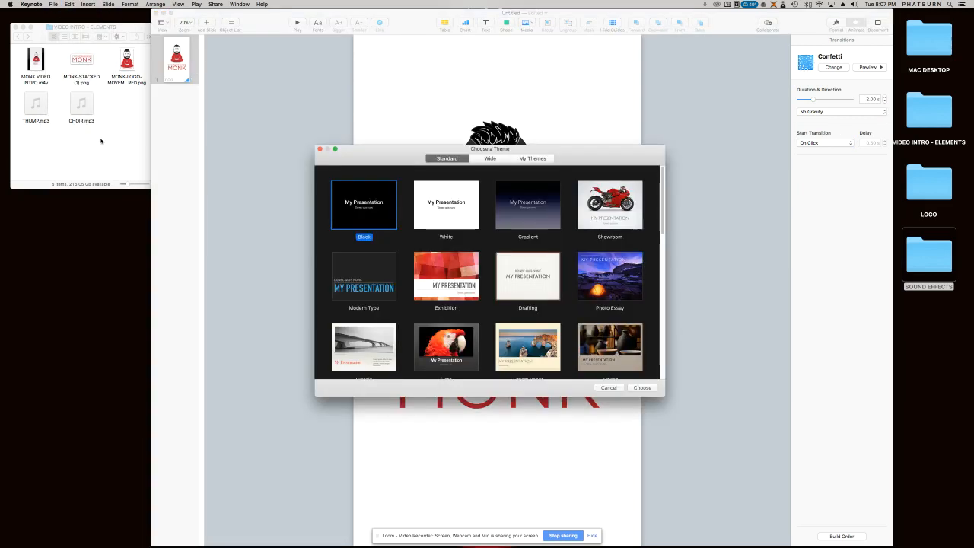
{"action": "left_click", "coordinate": [424, 216]}
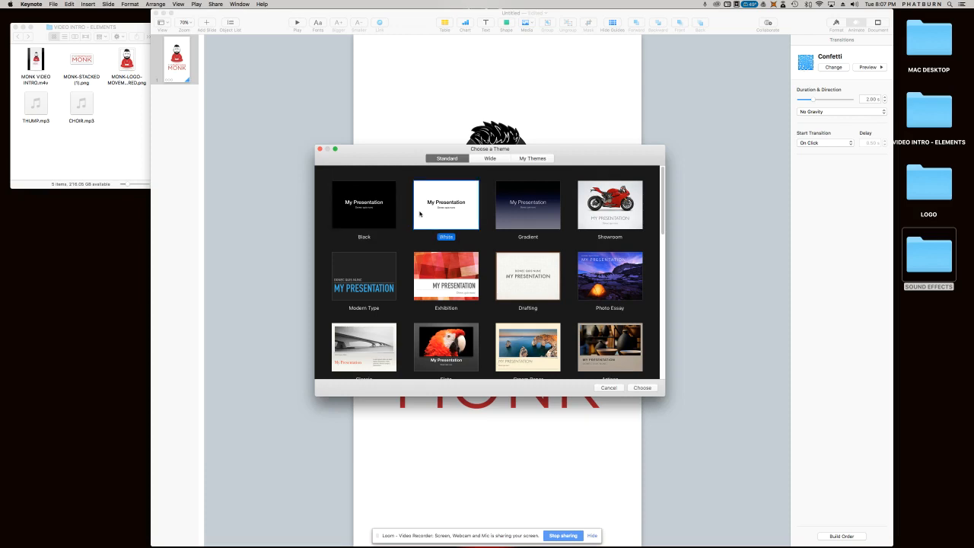
{"action": "double_click", "coordinate": [424, 216]}
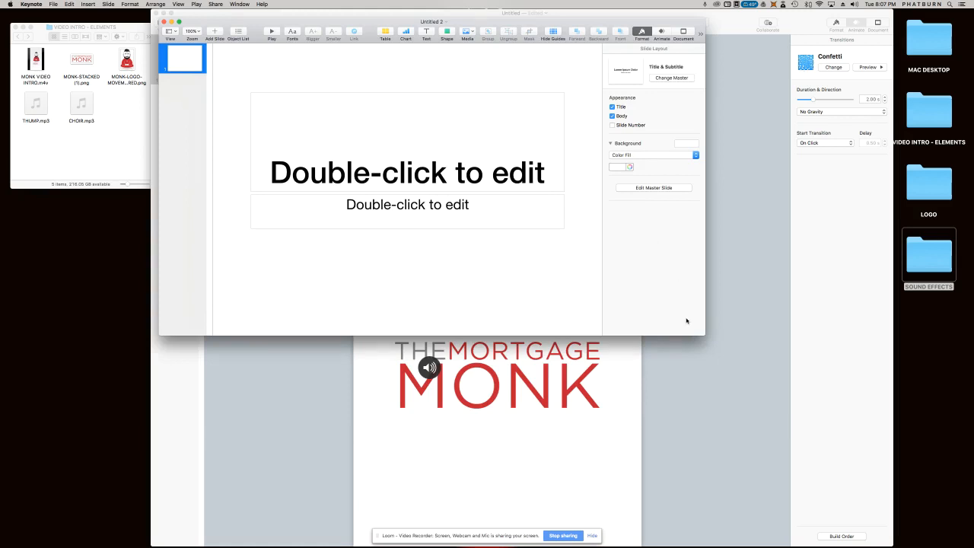
{"action": "left_click_drag", "start_coordinate": [703, 338], "coordinate": [821, 546]}
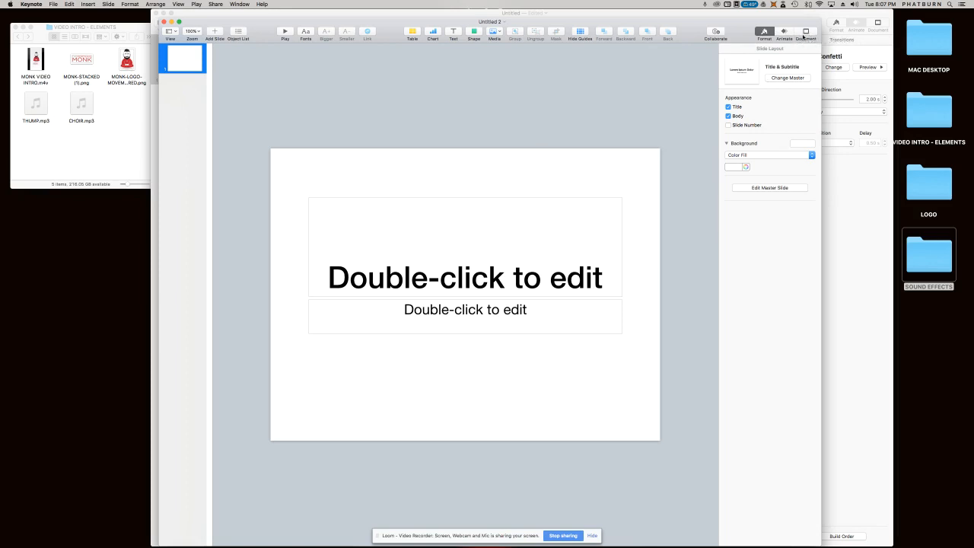
Set a custom slide size of 1080 pts wide by 1920 pts high for the new presentation.
{"action": "left_click", "coordinate": [804, 33]}
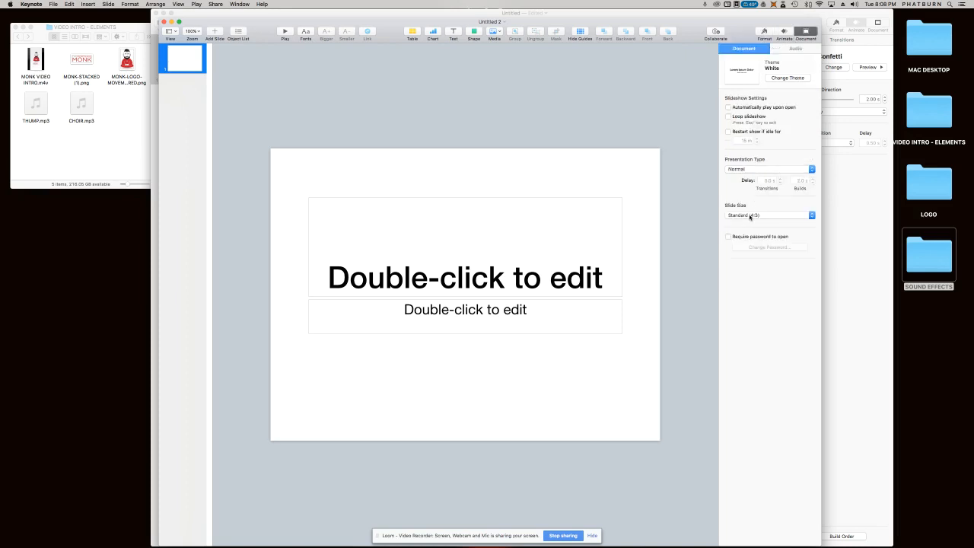
{"action": "left_click", "coordinate": [751, 217]}
{"action": "left_click", "coordinate": [743, 232]}
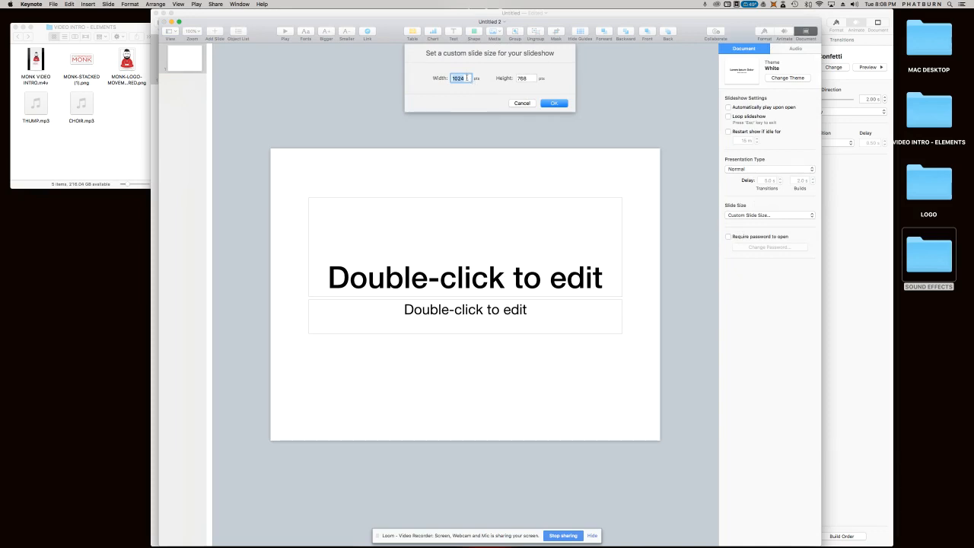
{"action": "type", "text": "1080"}
{"action": "key", "text": "Tab"}
{"action": "type", "text": "1920"}
{"action": "left_click", "coordinate": [554, 103]}
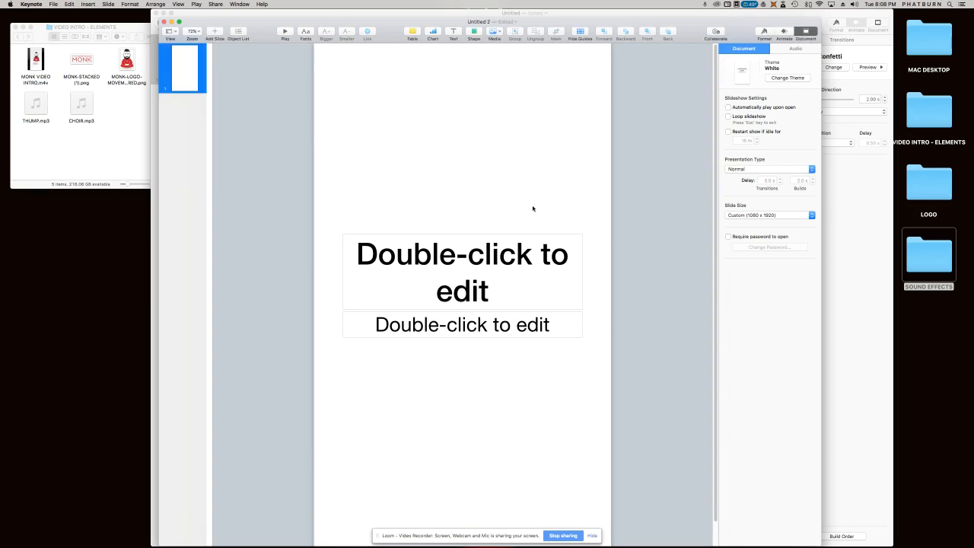
Delete the title and subtitle placeholders to leave the slide blank.
{"action": "left_click", "coordinate": [452, 235]}
{"action": "key", "text": "Delete"}
{"action": "left_click", "coordinate": [442, 321]}
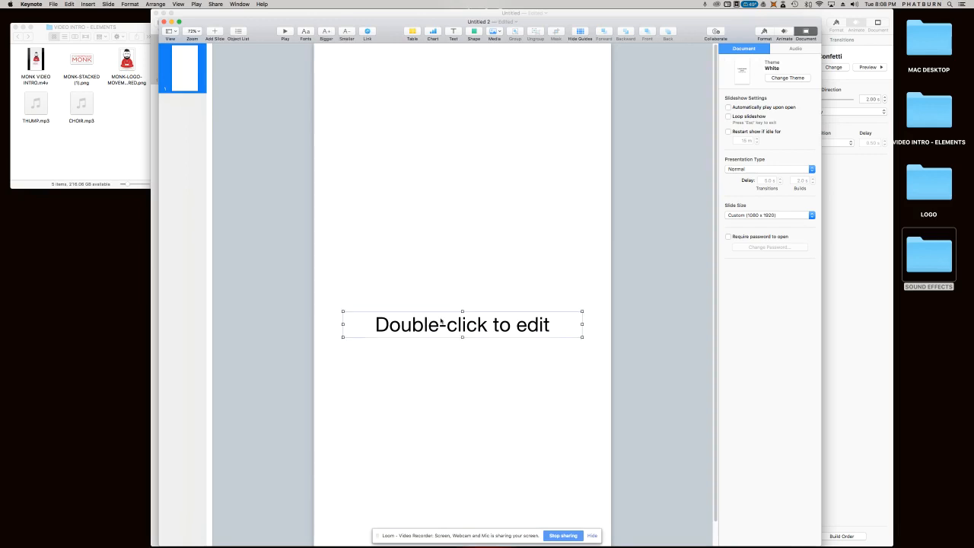
{"action": "key", "text": "Delete"}
Align the new presentation's window over the older one and zoom the slide to fit the window.
{"action": "left_click_drag", "start_coordinate": [262, 27], "coordinate": [254, 19]}
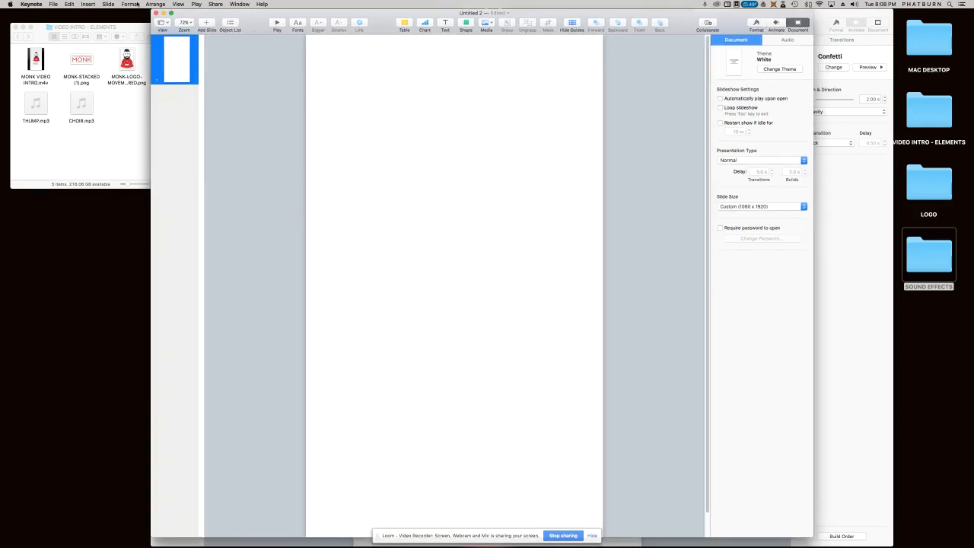
{"action": "left_click", "coordinate": [179, 4]}
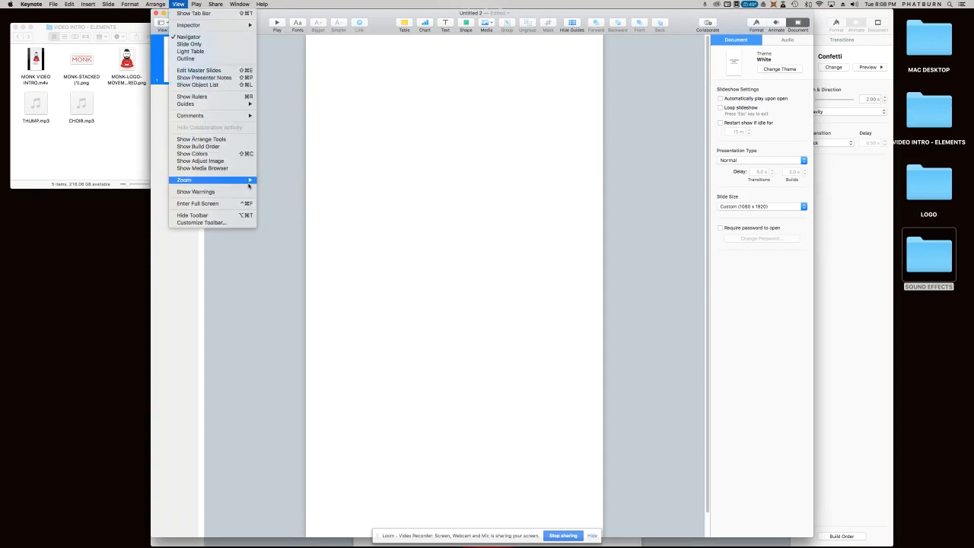
{"action": "mouse_move", "coordinate": [244, 182]}
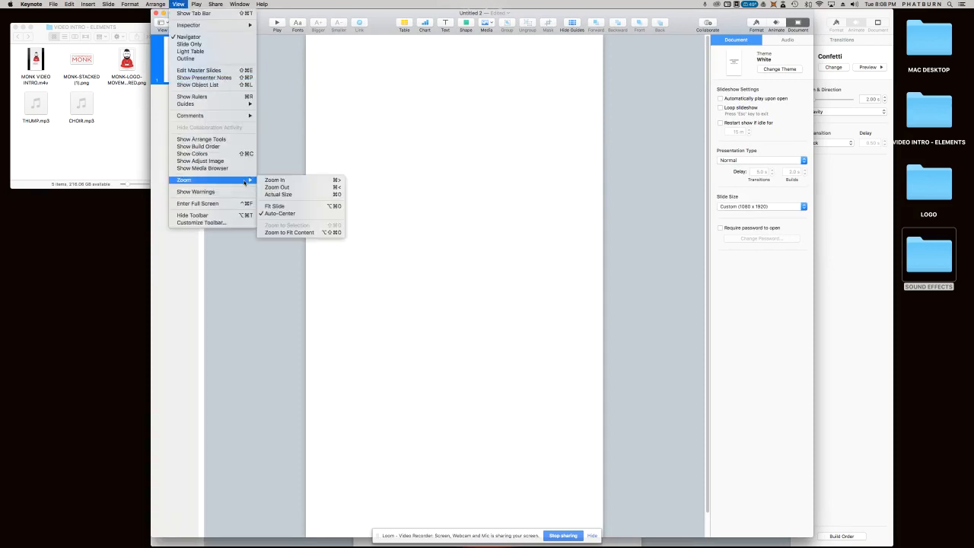
{"action": "left_click", "coordinate": [280, 215]}
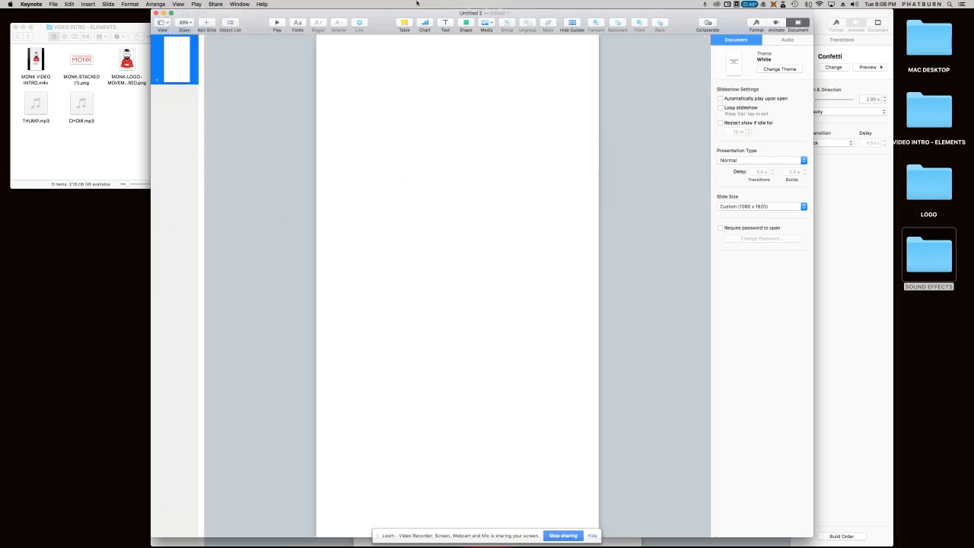
{"action": "left_click", "coordinate": [243, 5]}
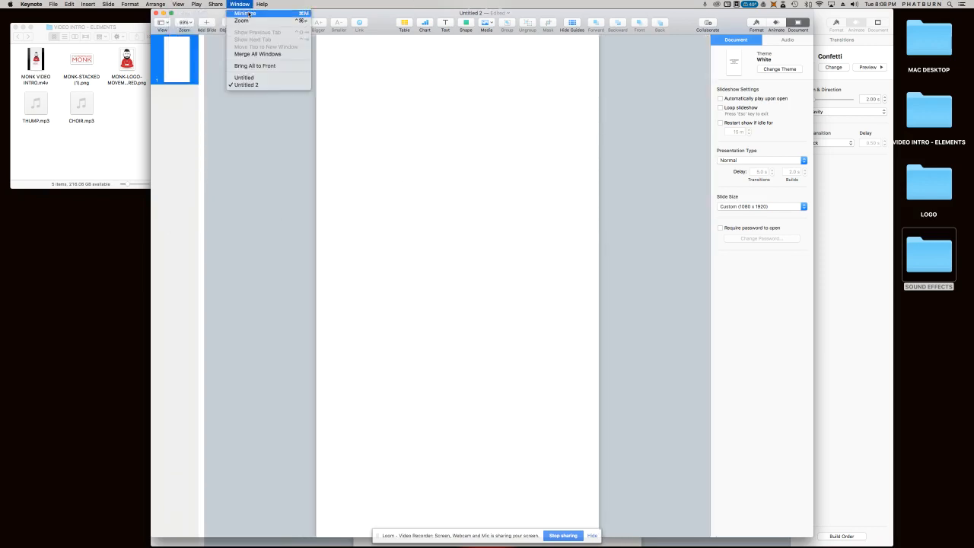
{"action": "left_click", "coordinate": [246, 107]}
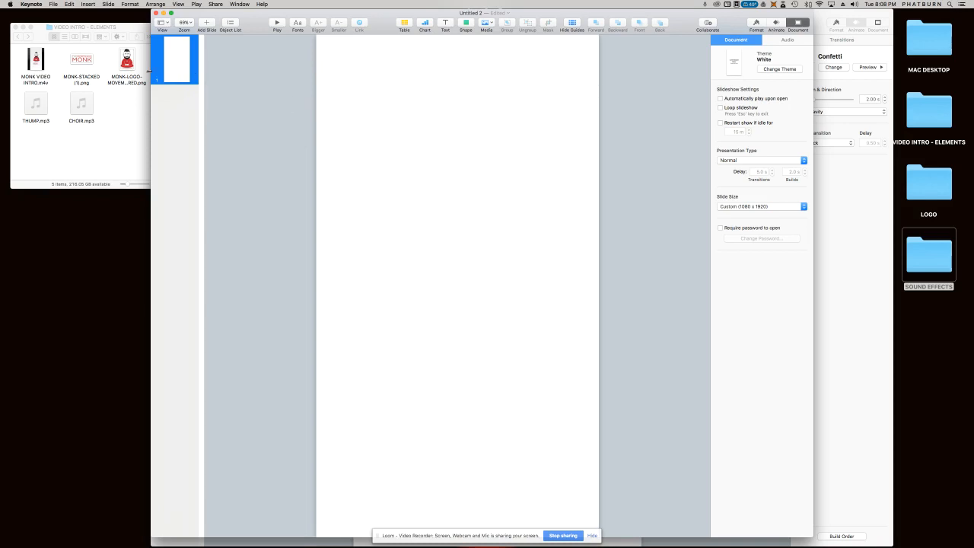
Add the red monk figure PNG from the VIDEO INTRO - ELEMENTS folder, shrink it and centre it in the slide's upper half.
{"action": "left_click_drag", "start_coordinate": [127, 61], "coordinate": [445, 177]}
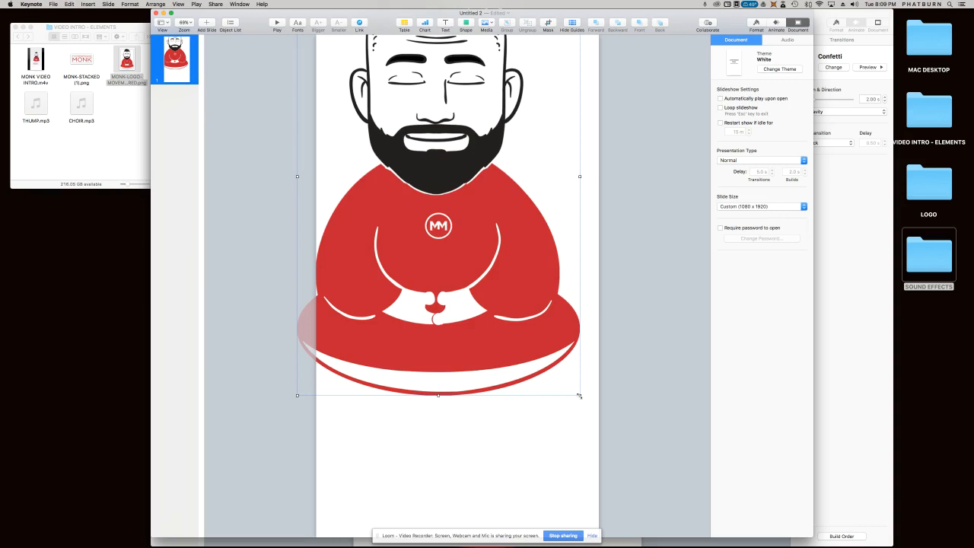
{"action": "left_click_drag", "start_coordinate": [579, 396], "coordinate": [464, 218]}
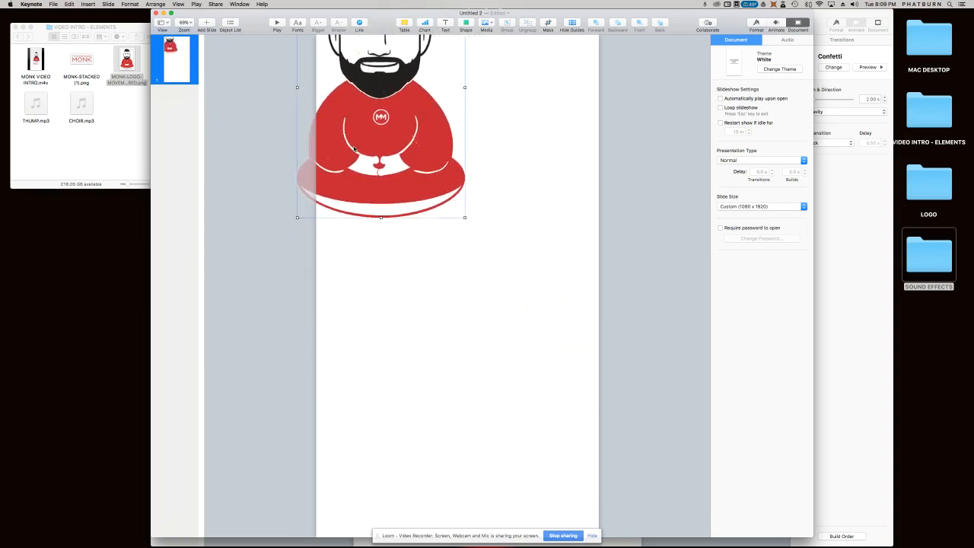
{"action": "left_click_drag", "start_coordinate": [359, 151], "coordinate": [436, 270]}
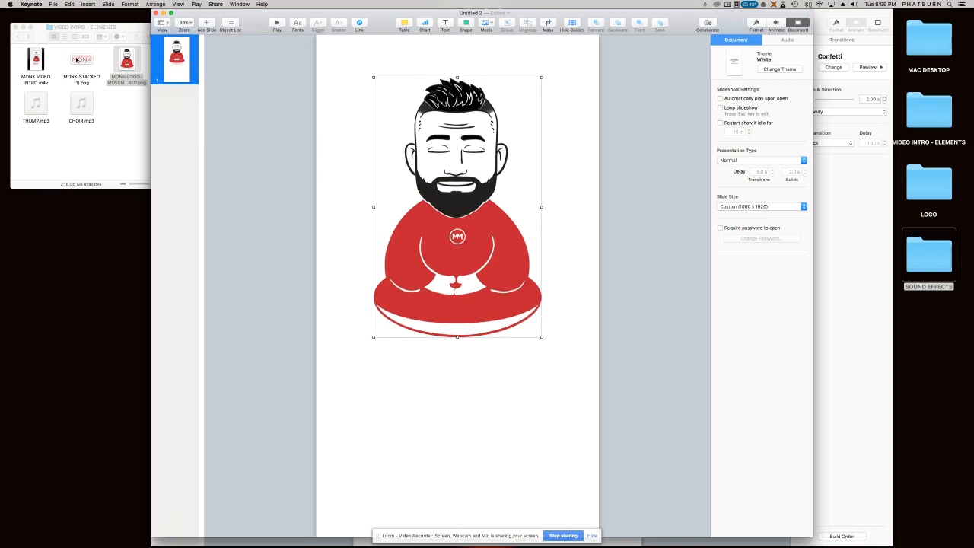
Add MONK-STACKED (1).png to the slide, shrink it and centre it just below the monk figure.
{"action": "left_click_drag", "start_coordinate": [76, 59], "coordinate": [446, 376]}
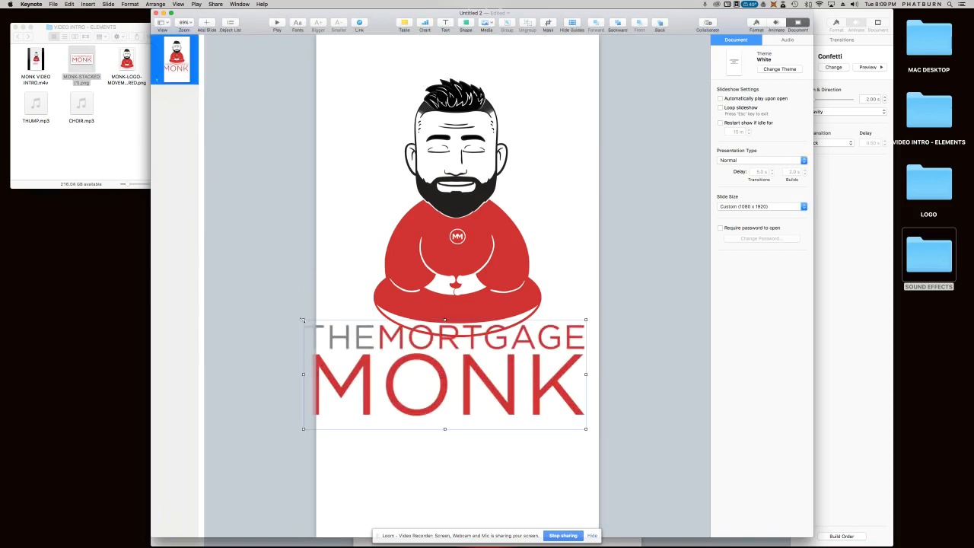
{"action": "left_click_drag", "start_coordinate": [303, 321], "coordinate": [364, 372]}
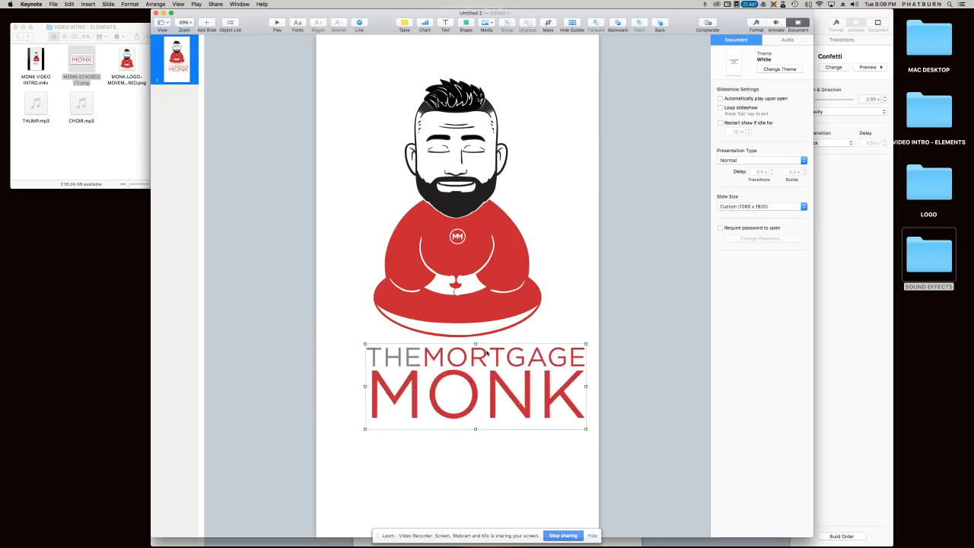
{"action": "mouse_move", "coordinate": [487, 353]}
{"action": "left_mouse_down"}
{"action": "mouse_move", "coordinate": [461, 358]}
{"action": "mouse_move", "coordinate": [475, 356]}
{"action": "left_mouse_up"}
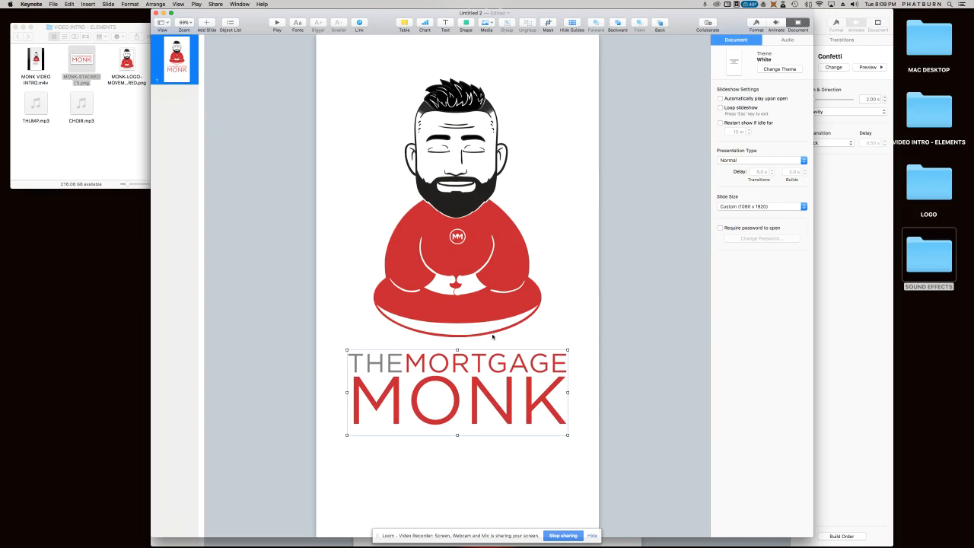
Preview the Anvil build-in effect on the monk figure and apply it.
{"action": "left_click", "coordinate": [456, 245]}
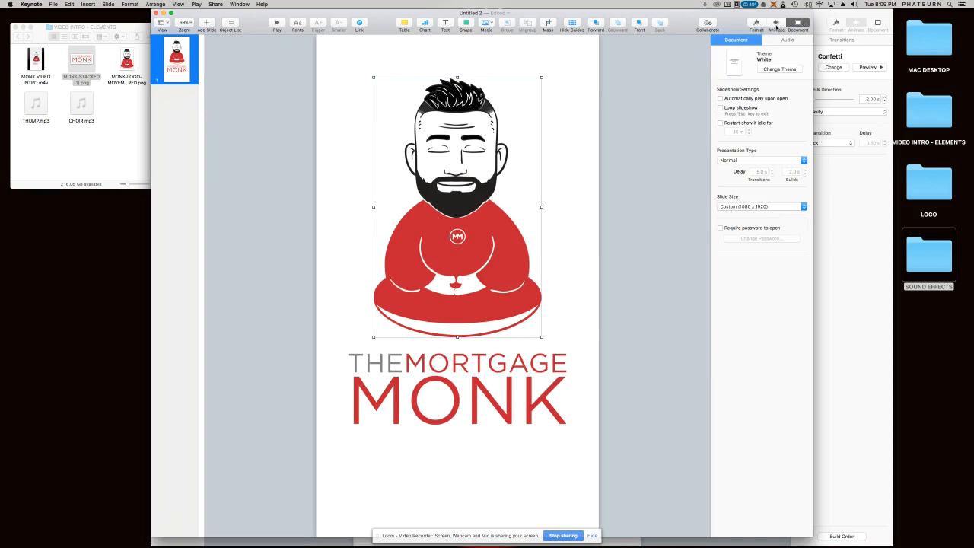
{"action": "left_click", "coordinate": [775, 23]}
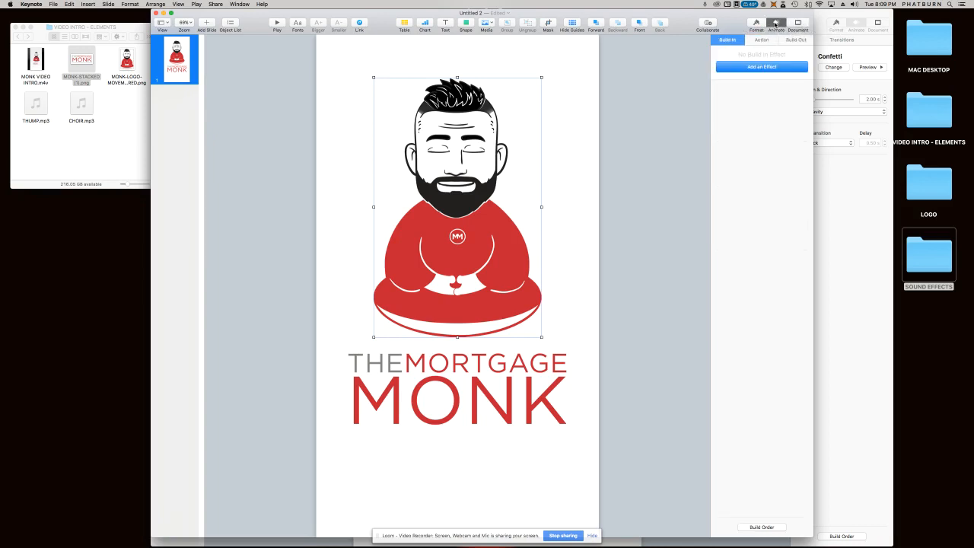
{"action": "left_click", "coordinate": [751, 68]}
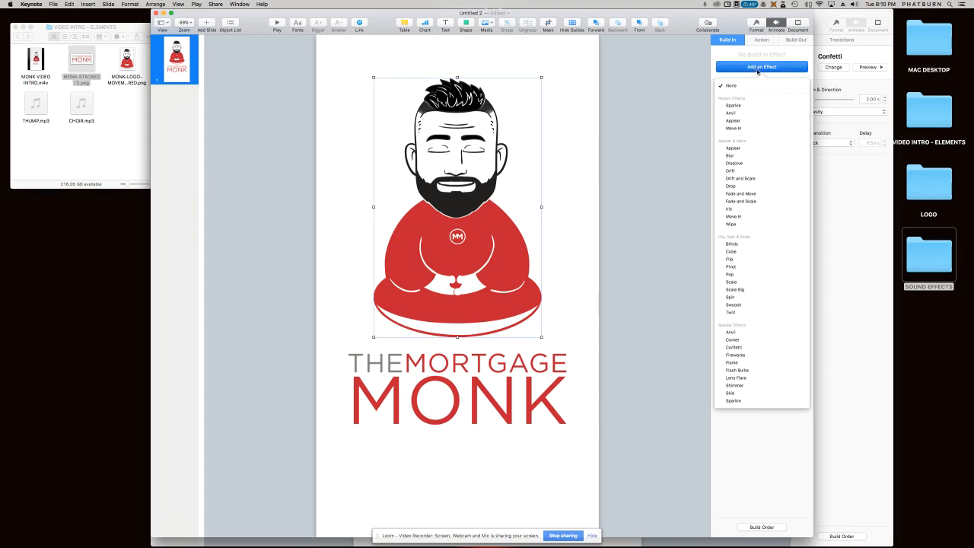
{"action": "left_click", "coordinate": [797, 106]}
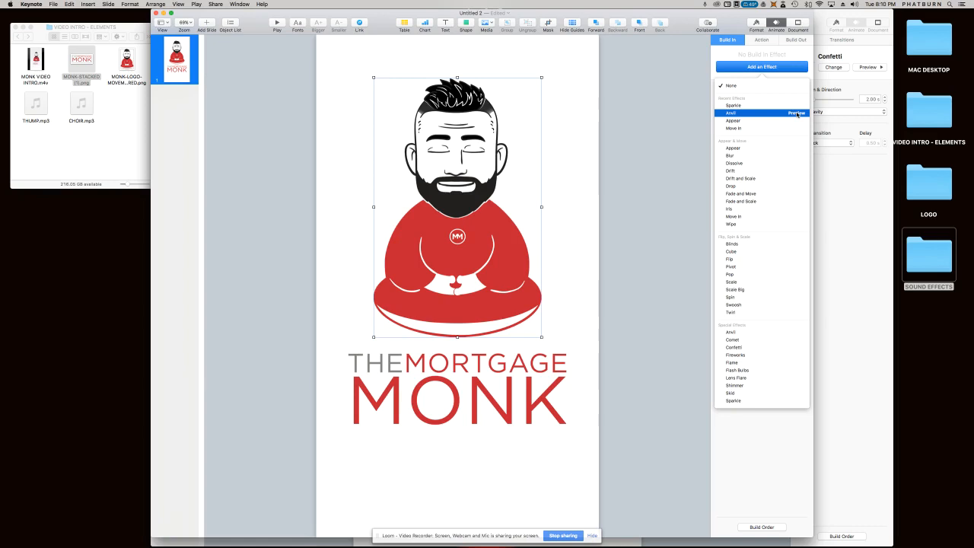
{"action": "left_click", "coordinate": [796, 113]}
{"action": "left_click", "coordinate": [740, 114]}
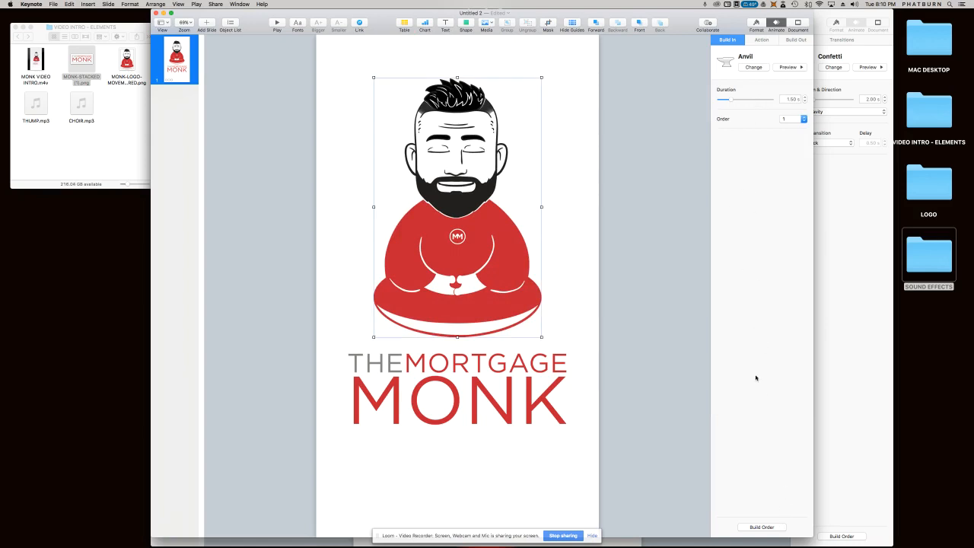
Show the build order beside the slide and preview the monk figure's Anvil build.
{"action": "left_click", "coordinate": [759, 527]}
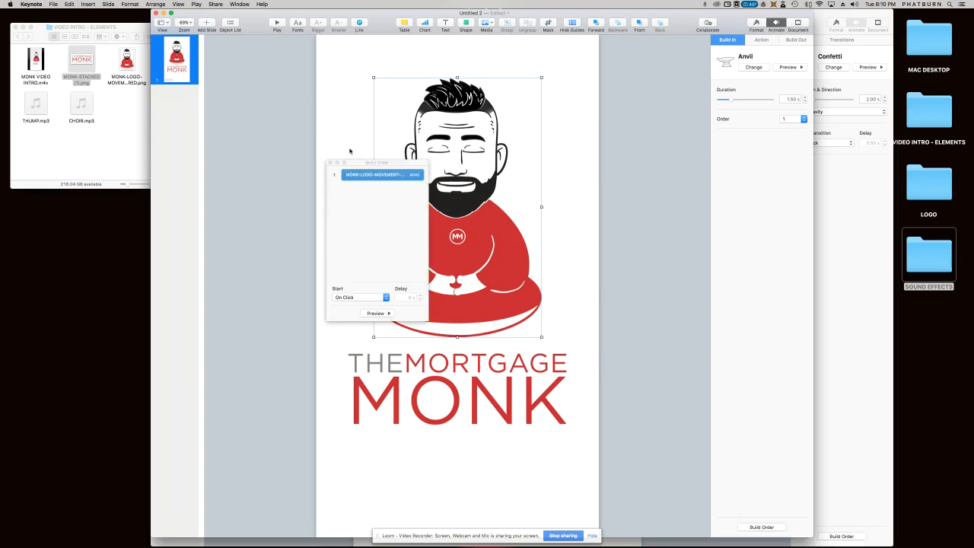
{"action": "left_click_drag", "start_coordinate": [388, 162], "coordinate": [273, 104]}
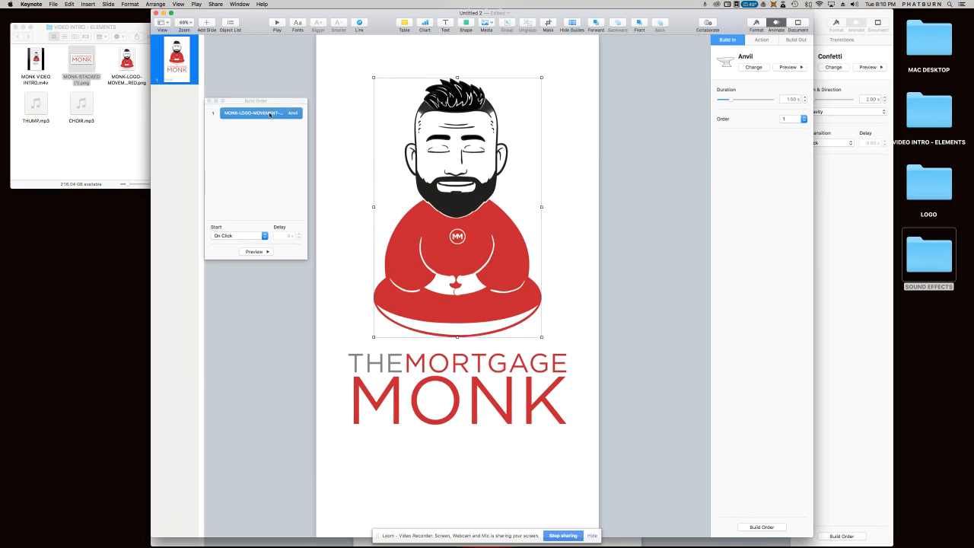
{"action": "left_click", "coordinate": [269, 114]}
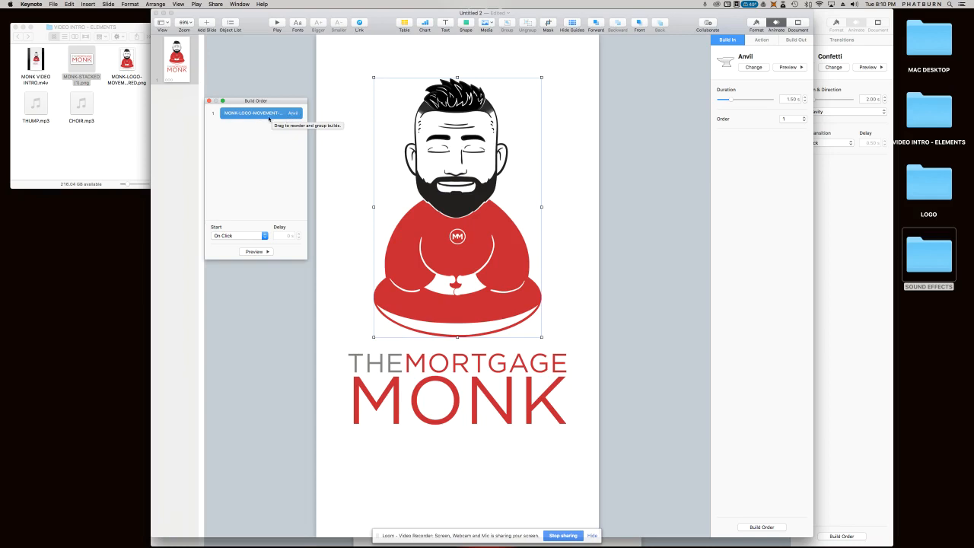
{"action": "left_click", "coordinate": [255, 252]}
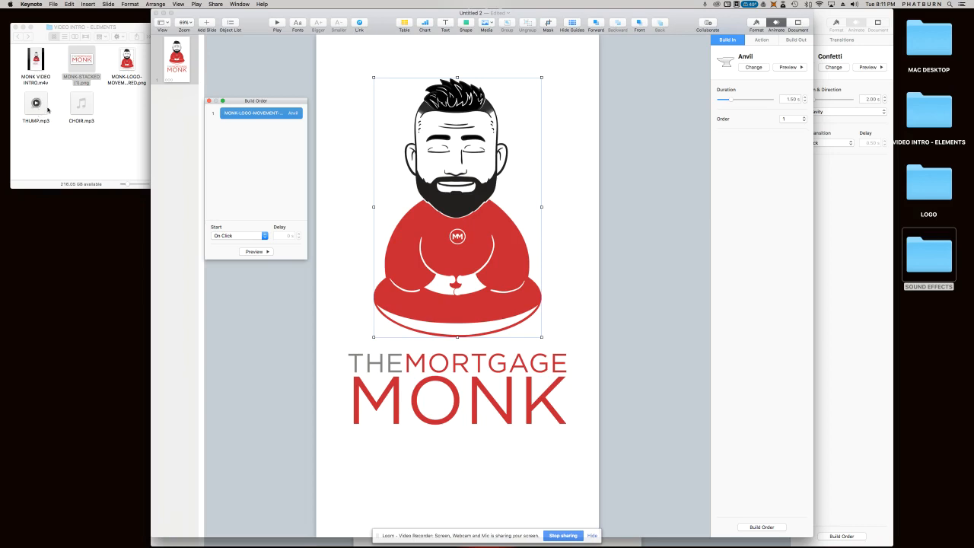
Add the THUMP.mp3 sound from the VIDEO INTRO - ELEMENTS folder onto the slide.
{"action": "mouse_move", "coordinate": [33, 112]}
{"action": "left_click_drag", "start_coordinate": [33, 112], "coordinate": [464, 221]}
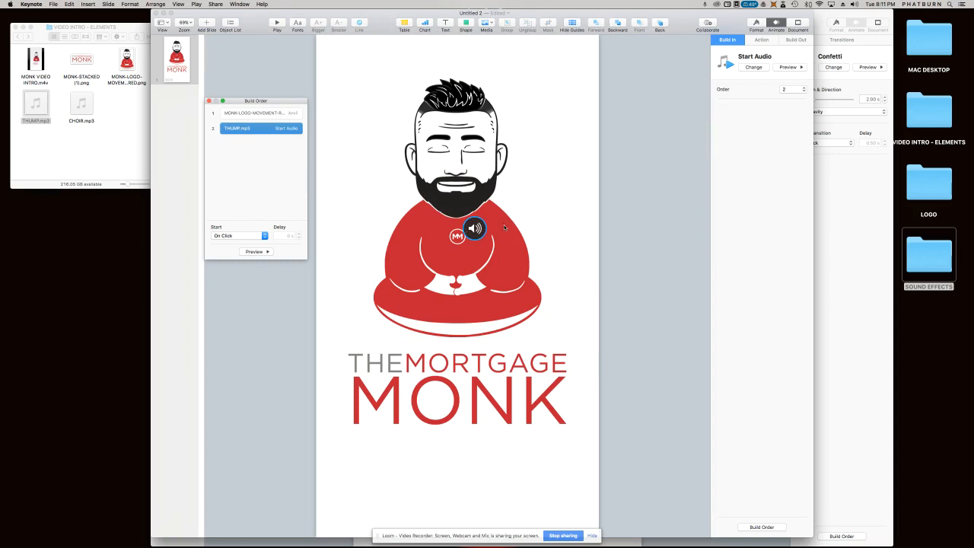
Set the THUMP.mp3 build to start With Build 1 so it plays together with the monk figure's Anvil build.
{"action": "left_click", "coordinate": [262, 114]}
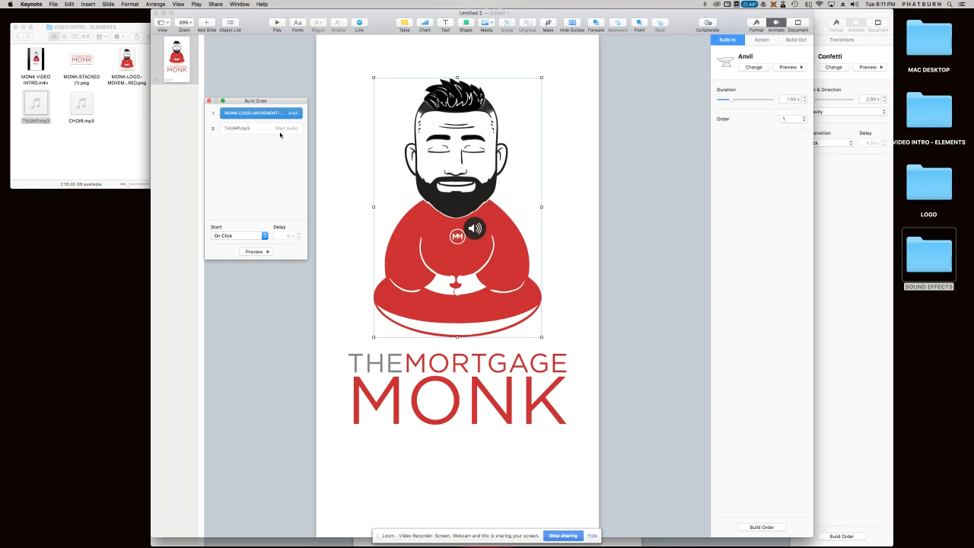
{"action": "left_click", "coordinate": [268, 129]}
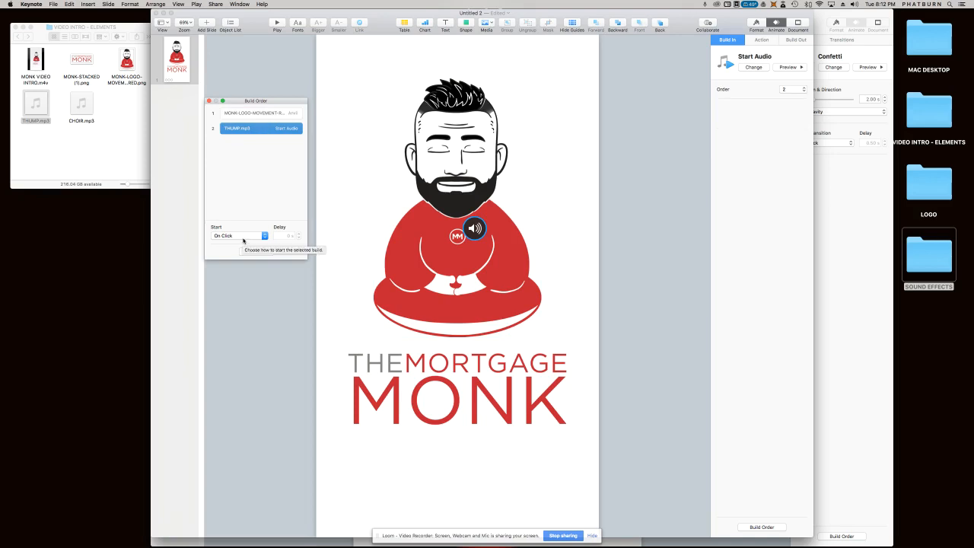
{"action": "left_click", "coordinate": [242, 237]}
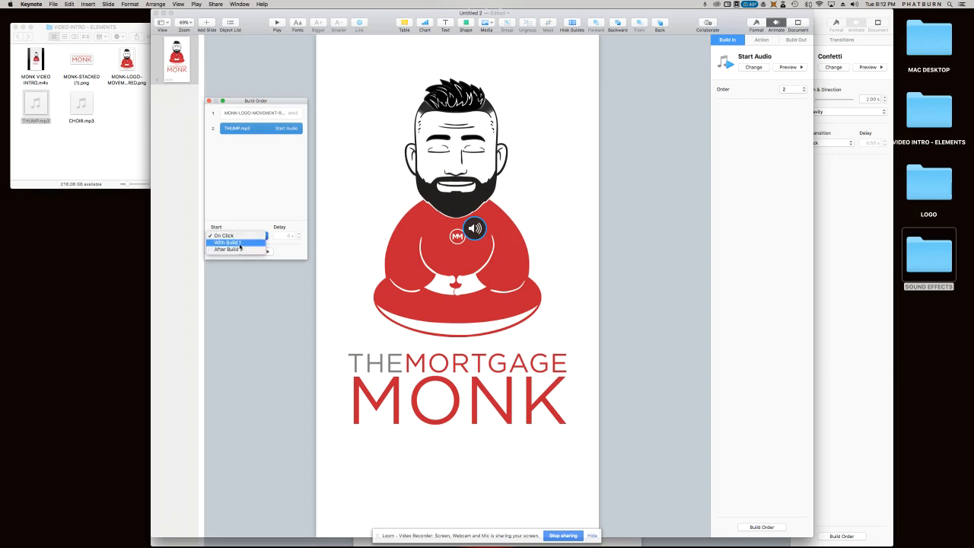
{"action": "left_click", "coordinate": [241, 243]}
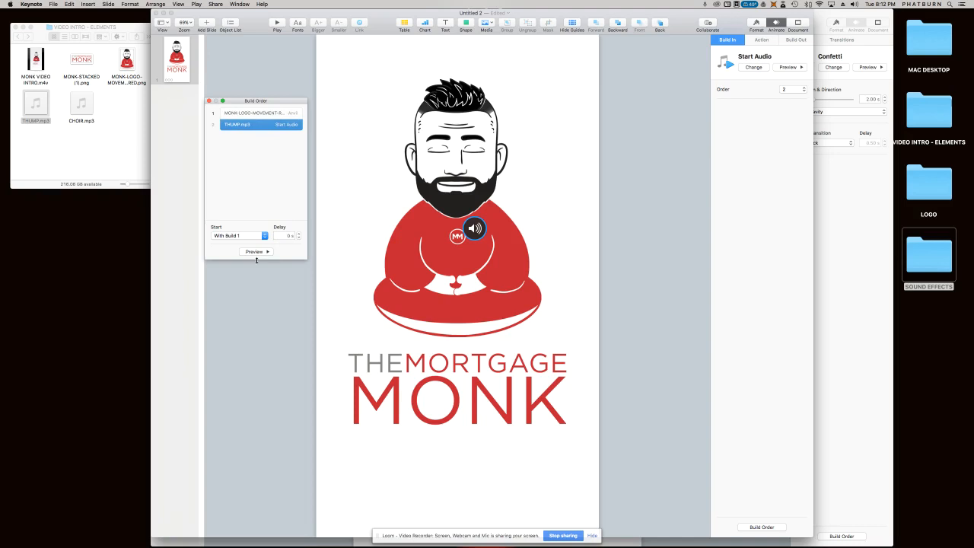
Preview the monk figure's build with the thump sound, then play the slideshow full screen and exit it.
{"action": "left_click", "coordinate": [255, 252]}
{"action": "left_click", "coordinate": [277, 25]}
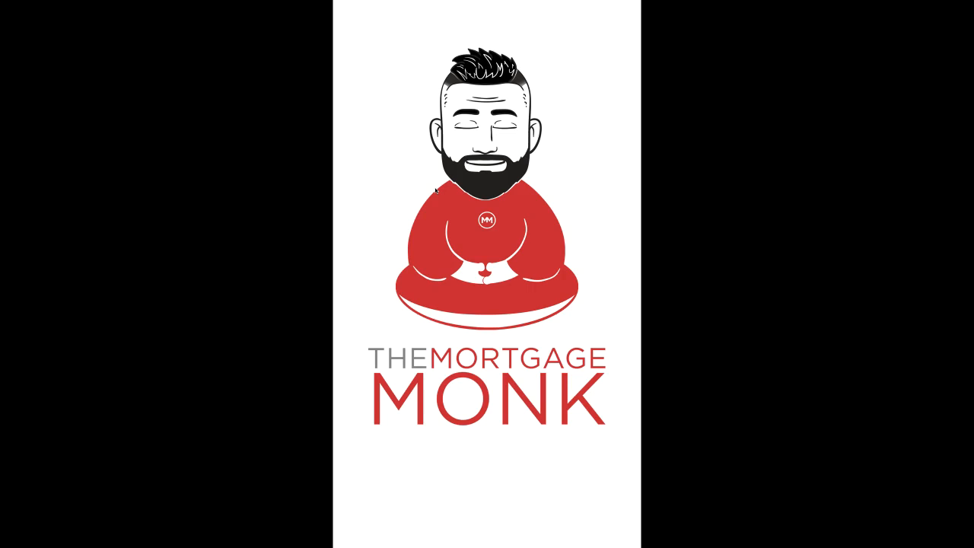
{"action": "key", "text": "Escape"}
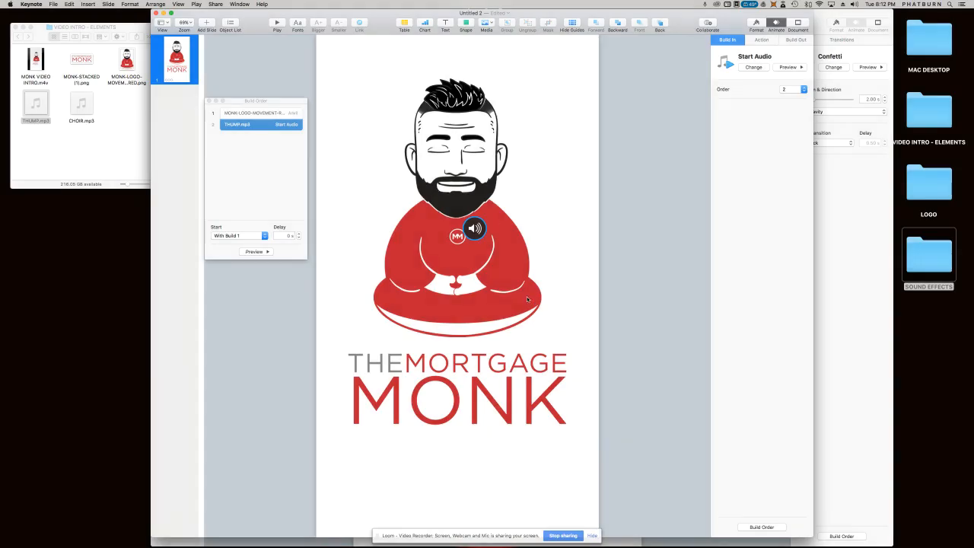
Preview the Sparkle build-in effect on THE MORTGAGE MONK wordmark and apply it.
{"action": "left_click", "coordinate": [450, 379]}
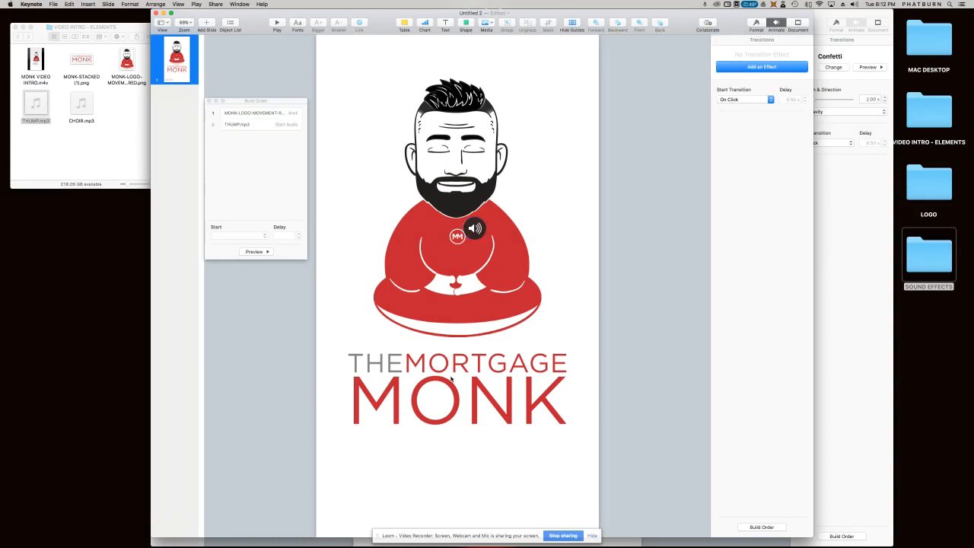
{"action": "left_click", "coordinate": [426, 383]}
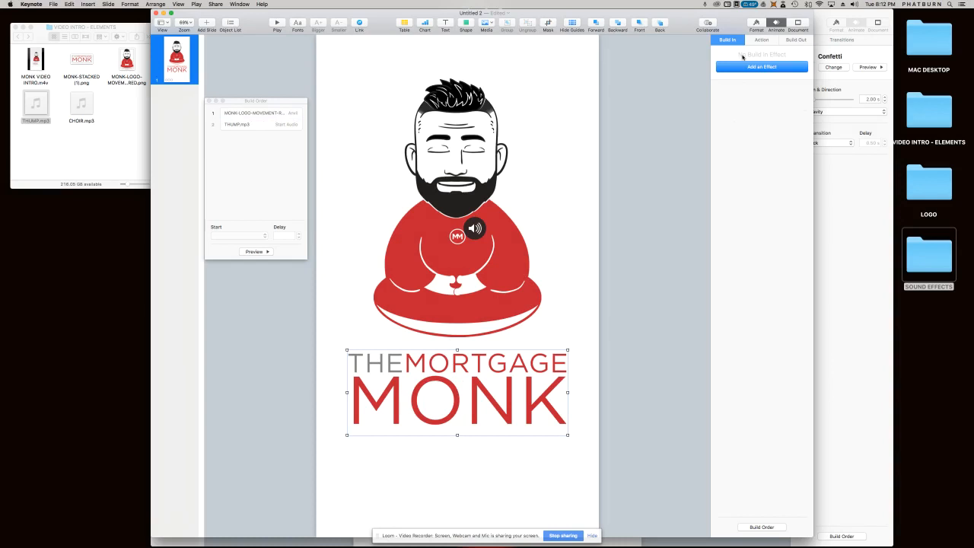
{"action": "left_click", "coordinate": [744, 70]}
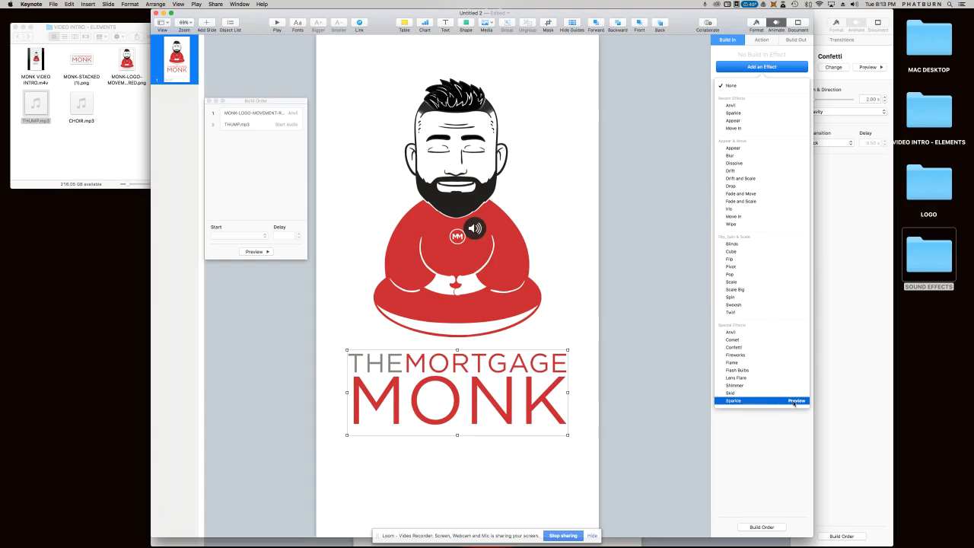
{"action": "left_click", "coordinate": [794, 401]}
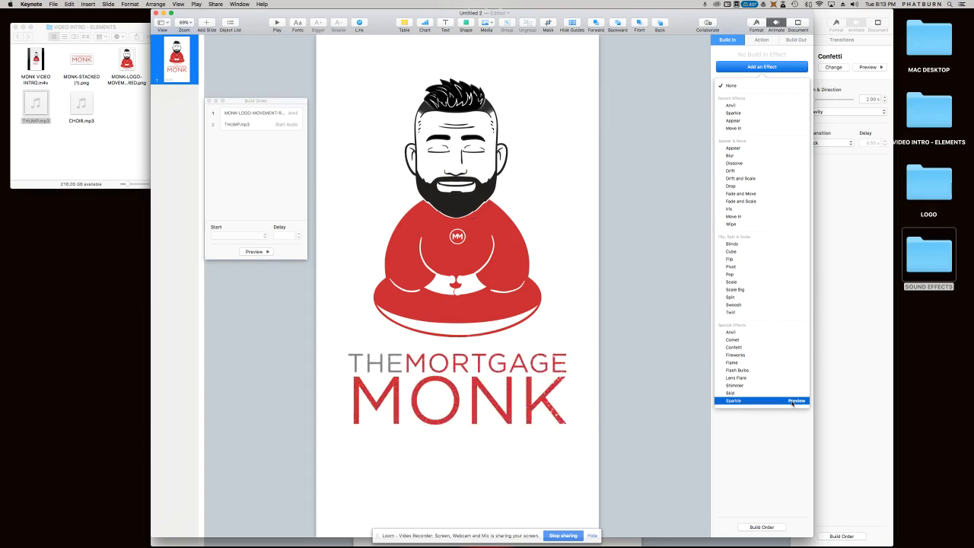
{"action": "left_click", "coordinate": [757, 401]}
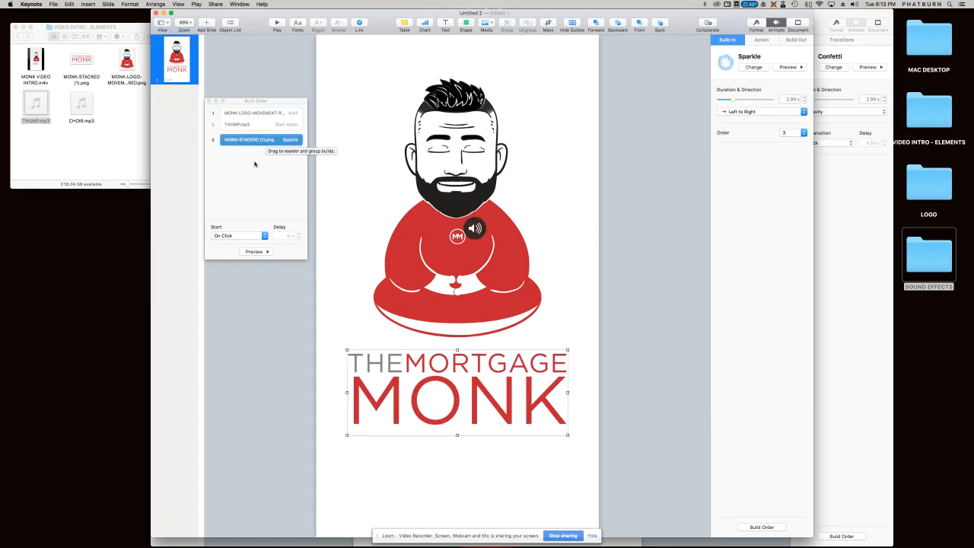
Set the wordmark's Sparkle build to start After Build 2 and preview the build sequence.
{"action": "left_click", "coordinate": [236, 236]}
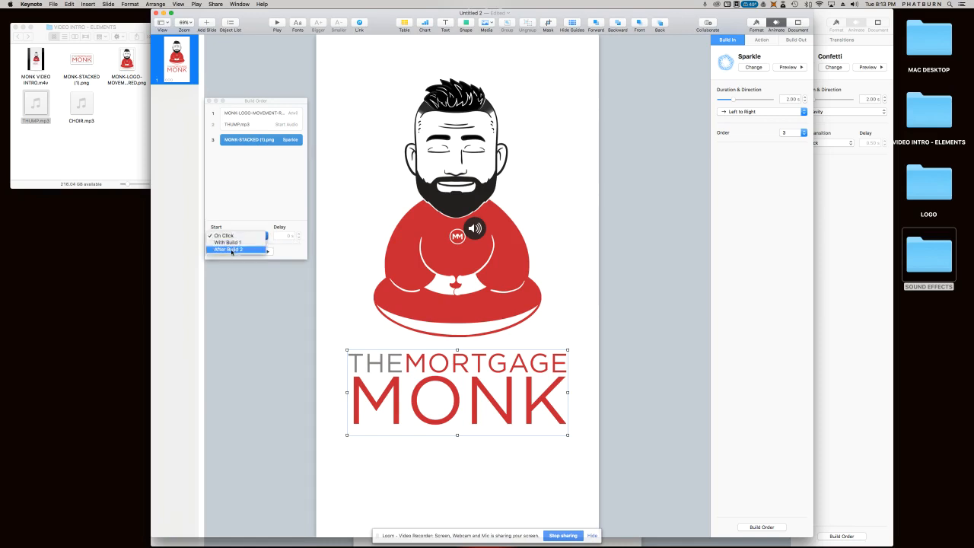
{"action": "left_click", "coordinate": [232, 252]}
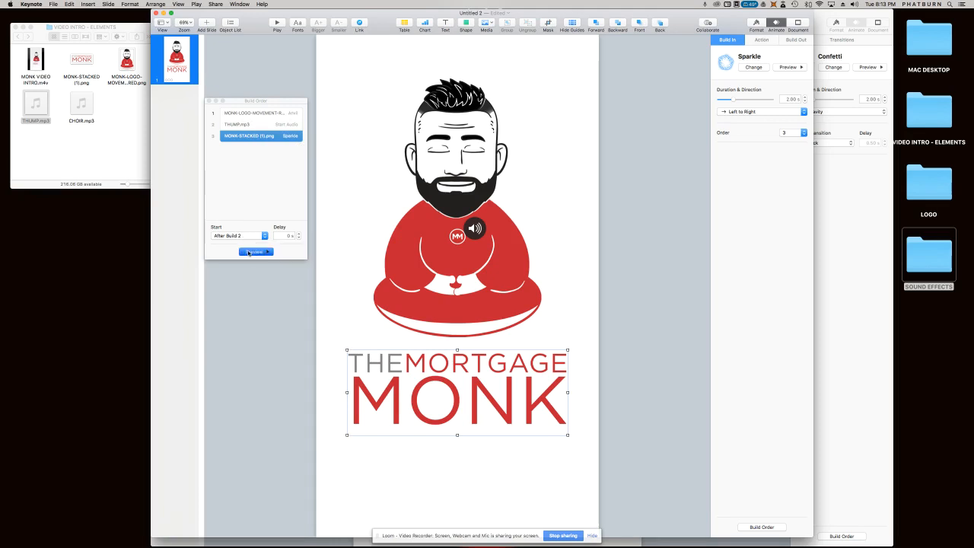
{"action": "left_click", "coordinate": [249, 252]}
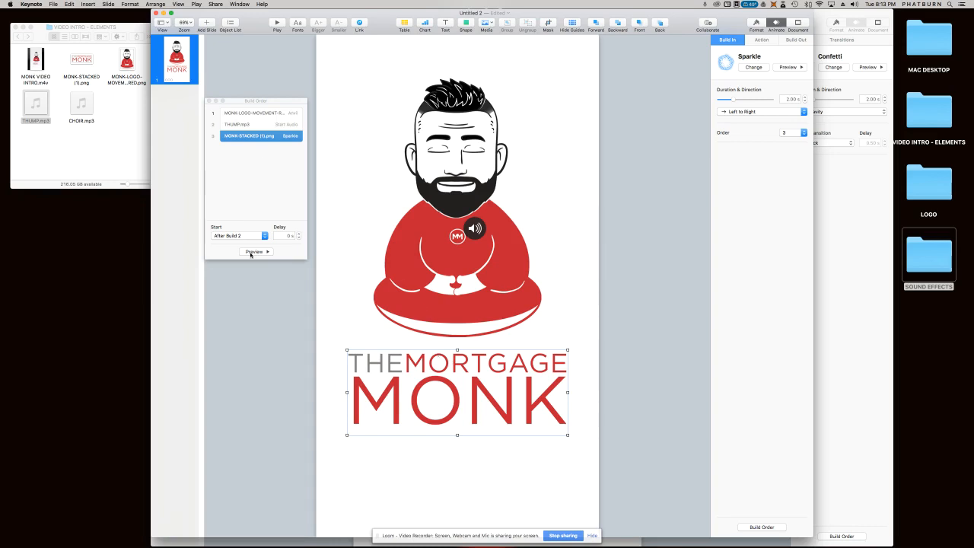
Add the CHOIR.mp3 sound from the VIDEO INTRO - ELEMENTS folder onto the wordmark and start it With Build 3.
{"action": "mouse_move", "coordinate": [88, 108]}
{"action": "left_click_drag", "start_coordinate": [82, 112], "coordinate": [449, 370]}
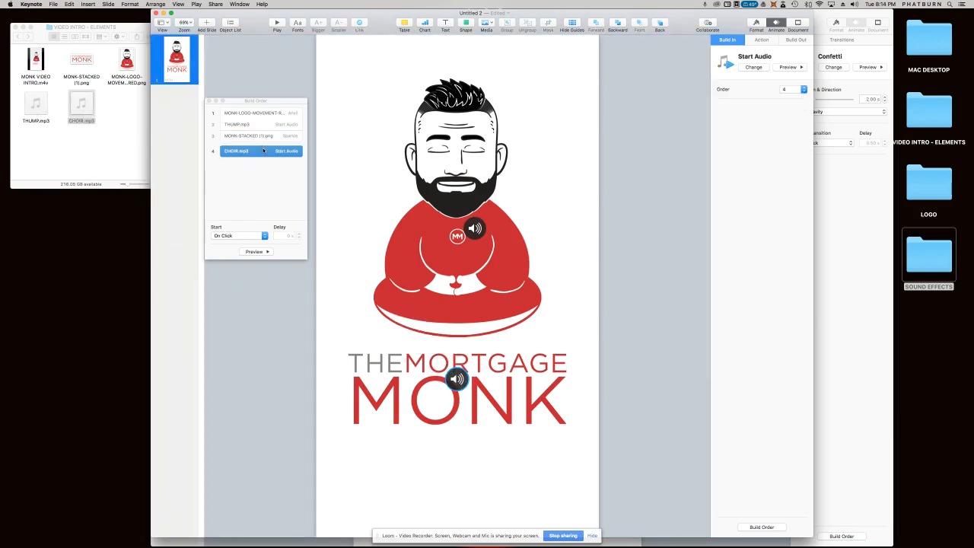
{"action": "left_click", "coordinate": [234, 235]}
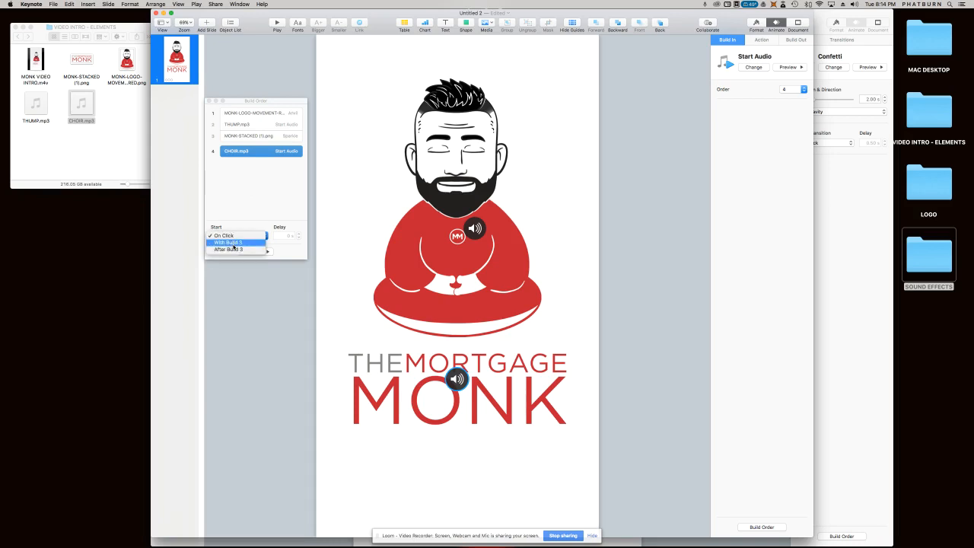
{"action": "left_click", "coordinate": [234, 244]}
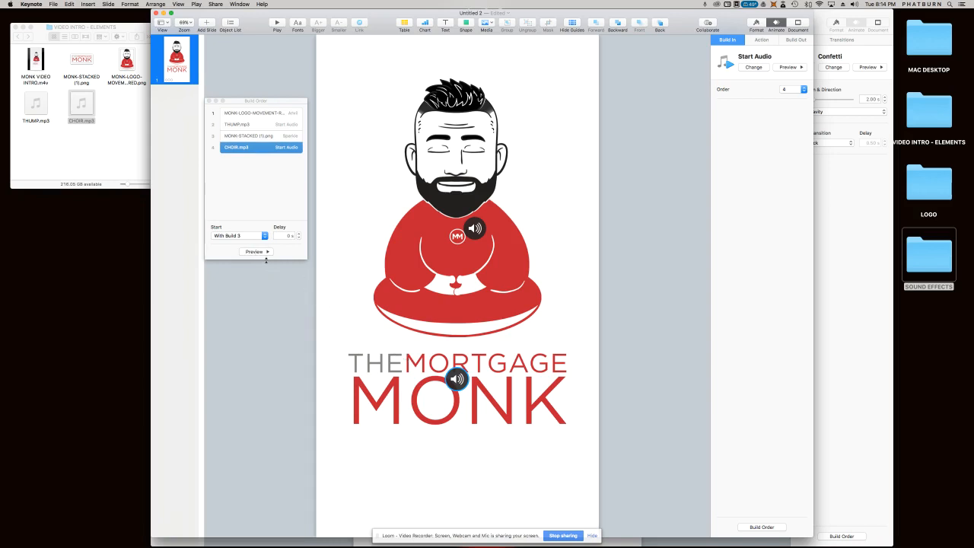
Preview the complete build sequence with both sounds, then play the slideshow full screen and exit it.
{"action": "left_click", "coordinate": [256, 251]}
{"action": "left_click", "coordinate": [276, 23]}
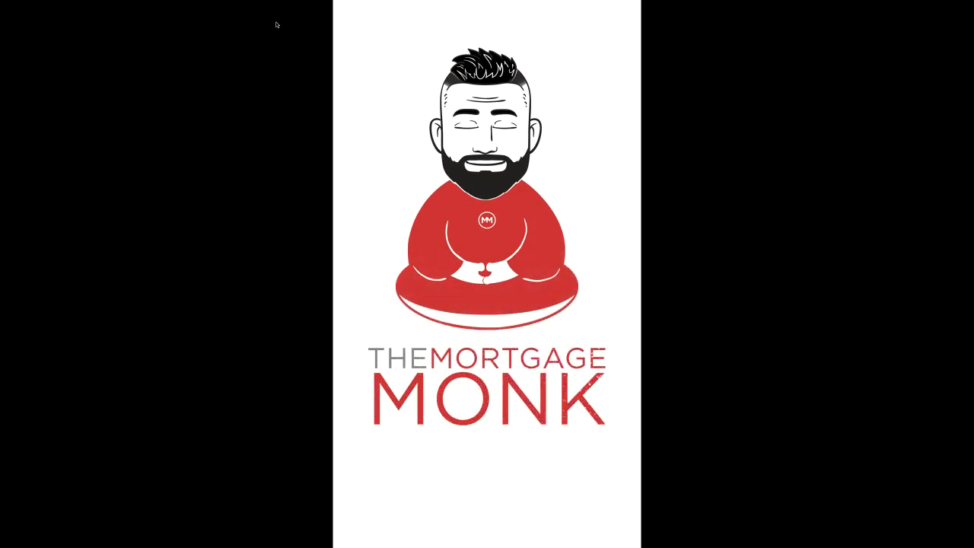
{"action": "key", "text": "Escape"}
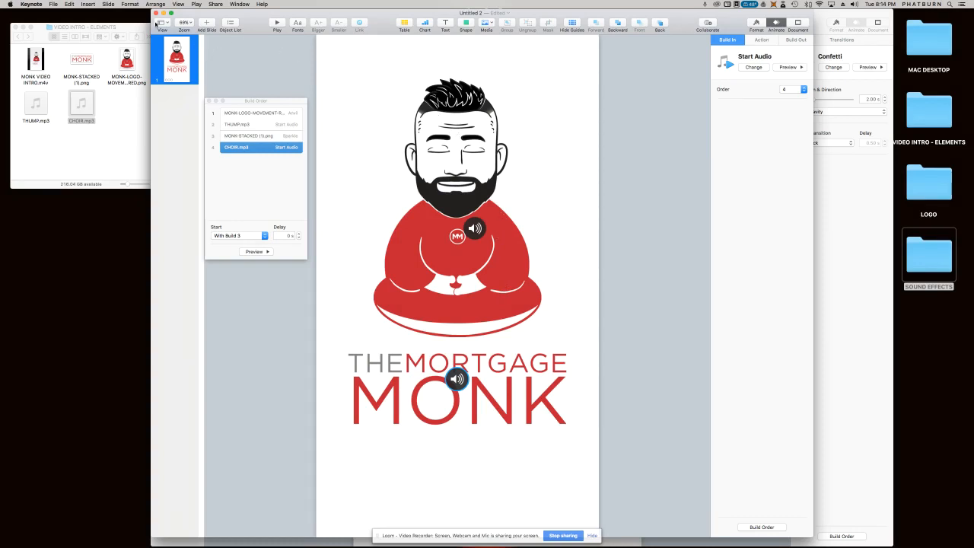
Set up a self-playing 720p movie export with 0 seconds before the next slide, and proceed to the save settings.
{"action": "left_click", "coordinate": [108, 4]}
{"action": "mouse_move", "coordinate": [54, 3]}
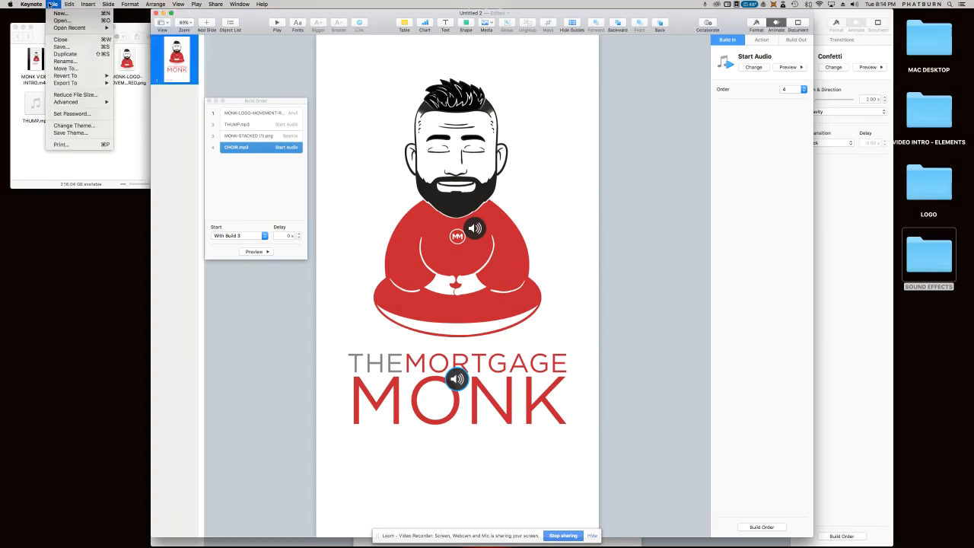
{"action": "mouse_move", "coordinate": [75, 83]}
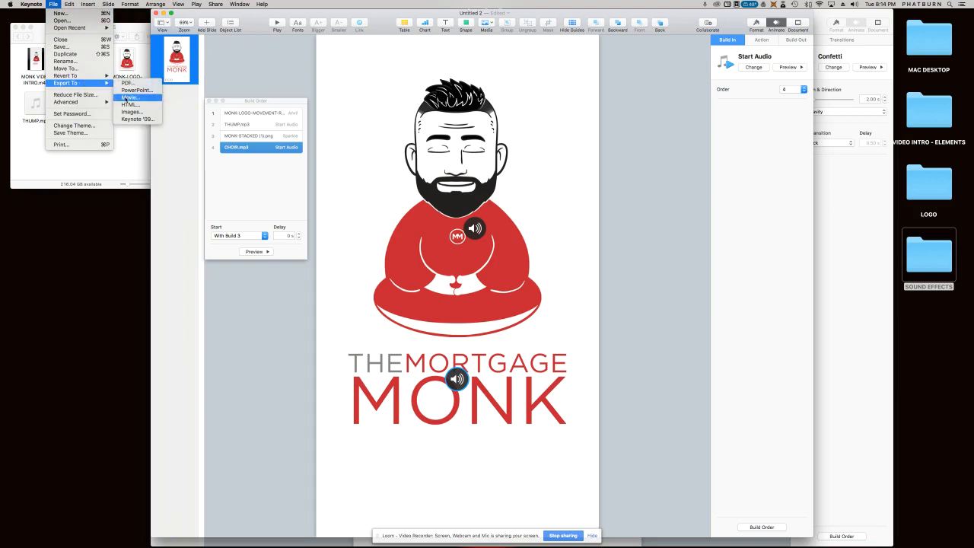
{"action": "left_click", "coordinate": [126, 98]}
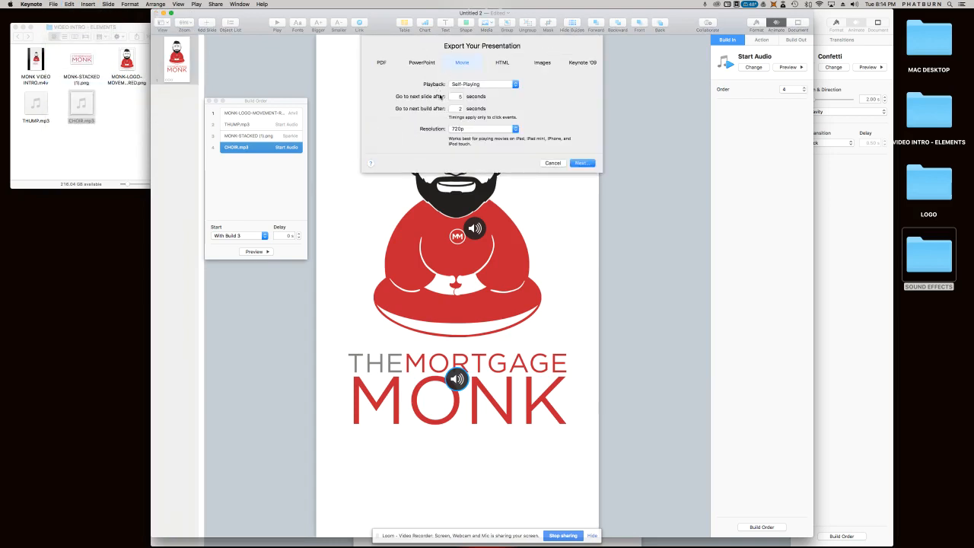
{"action": "left_click", "coordinate": [457, 96]}
{"action": "type", "text": "0"}
{"action": "left_click", "coordinate": [460, 109]}
{"action": "left_click", "coordinate": [581, 163]}
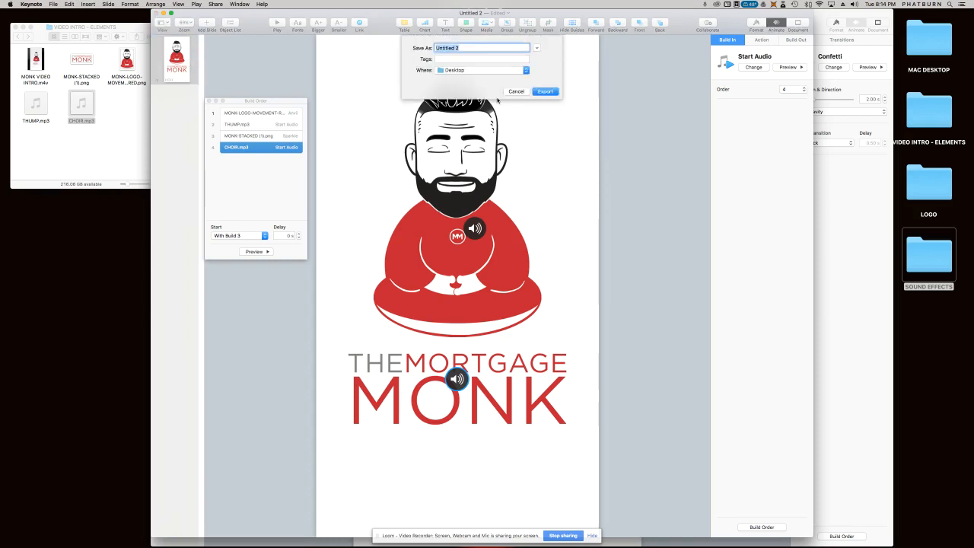
Name the movie file test and export it to the Desktop.
{"action": "left_click", "coordinate": [462, 48]}
{"action": "key", "text": "super+a"}
{"action": "type", "text": "test"}
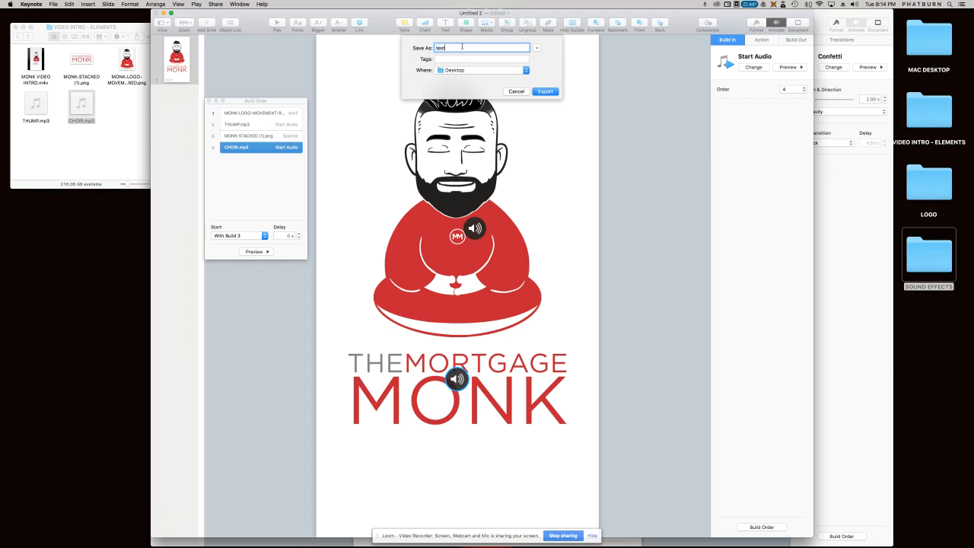
{"action": "left_click", "coordinate": [539, 93]}
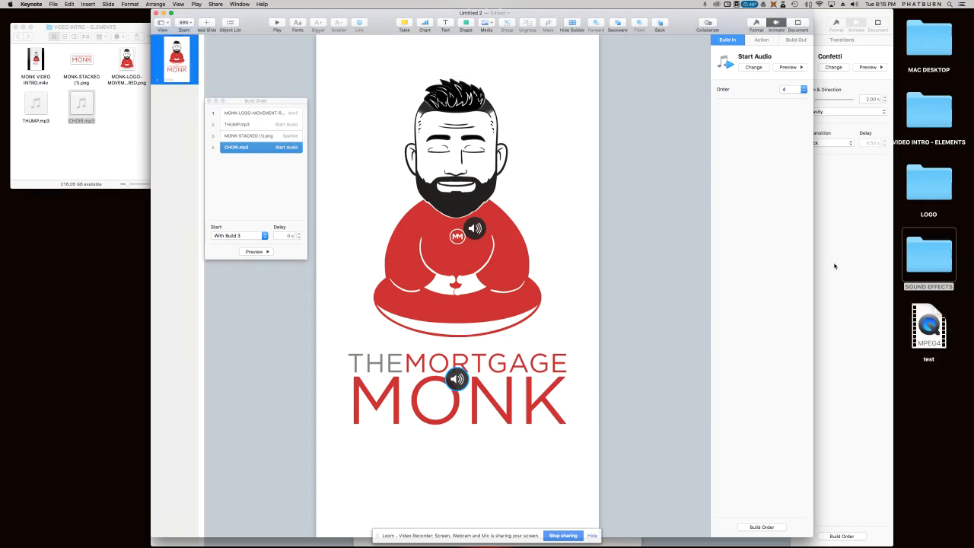
Open the exported test movie from the desktop in QuickTime Player, place it over the slide and play it.
{"action": "left_click", "coordinate": [929, 327]}
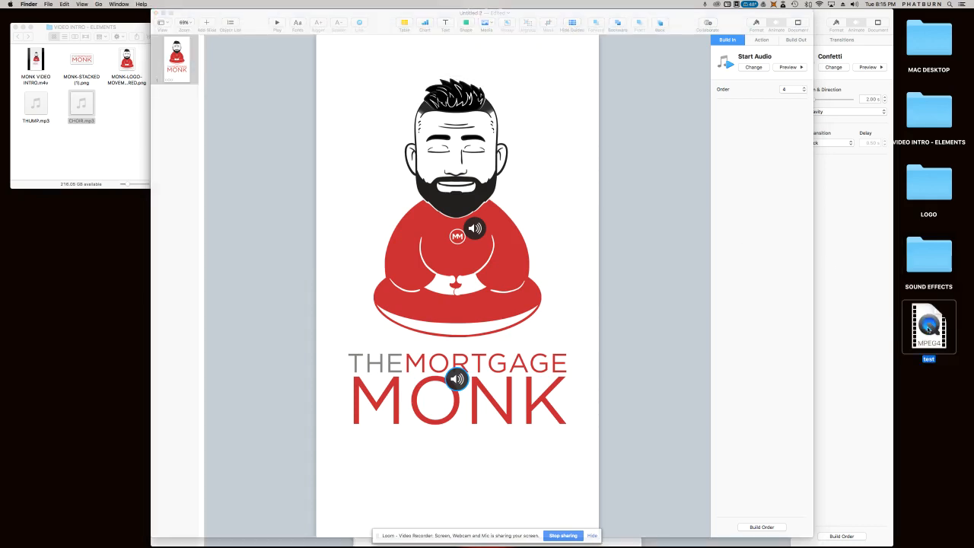
{"action": "double_click", "coordinate": [928, 327]}
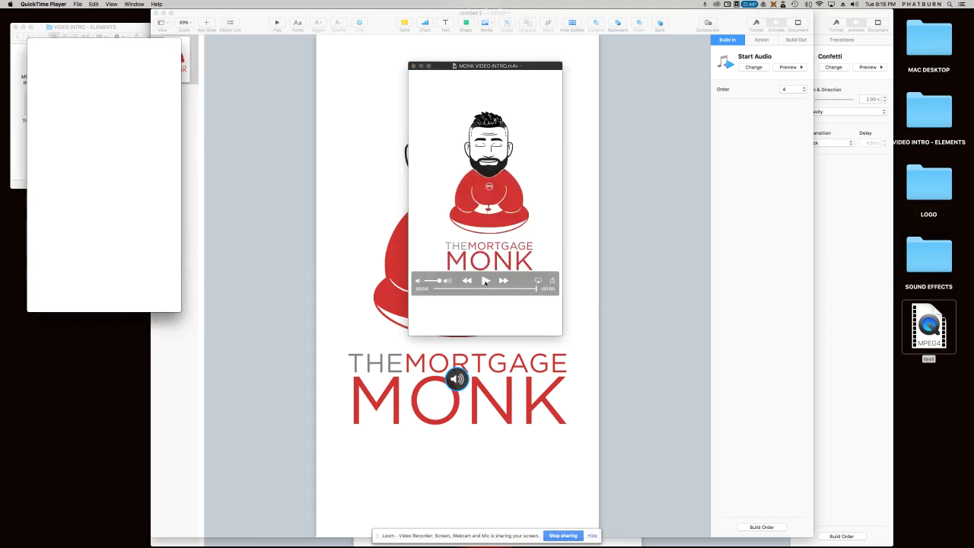
{"action": "left_click_drag", "start_coordinate": [116, 42], "coordinate": [498, 60]}
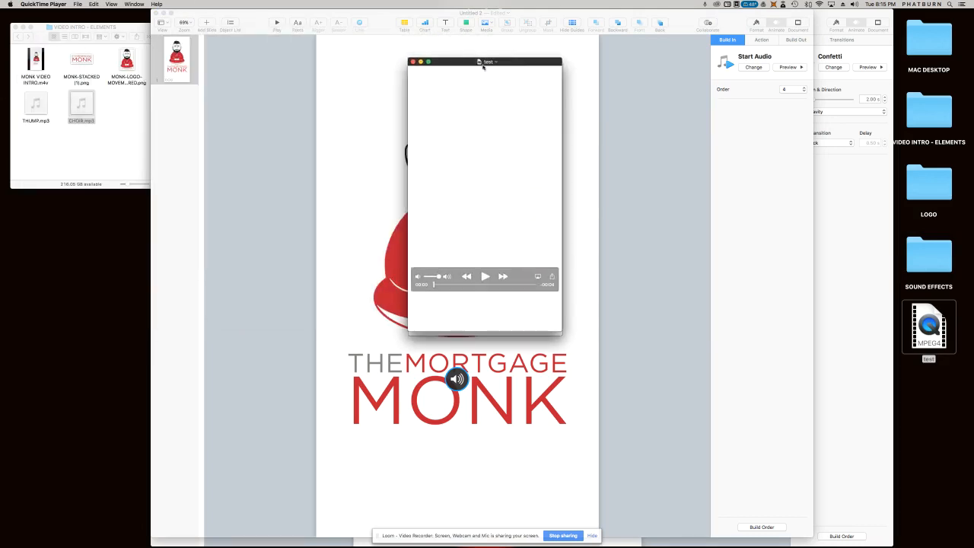
{"action": "left_click", "coordinate": [485, 276]}
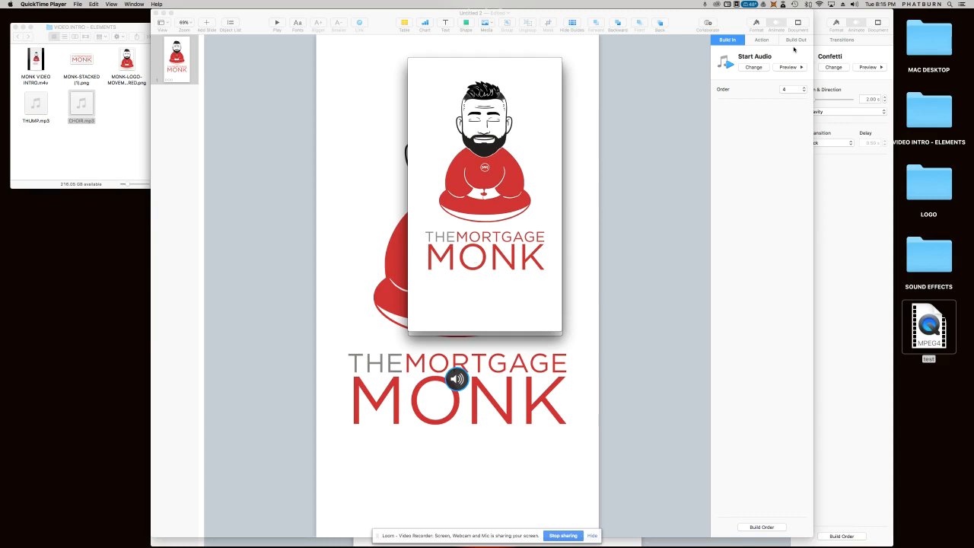
{"action": "mouse_move", "coordinate": [519, 132]}
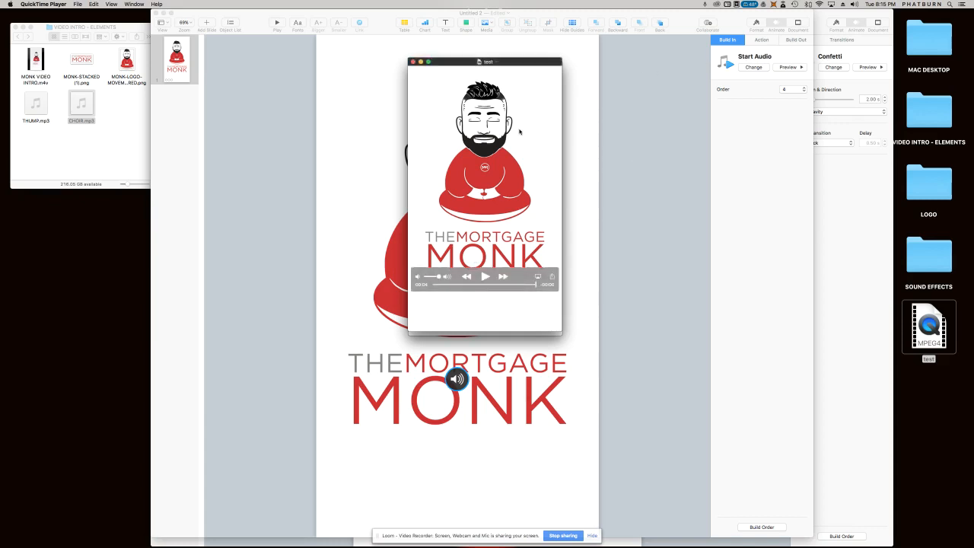
{"action": "mouse_move", "coordinate": [447, 118]}
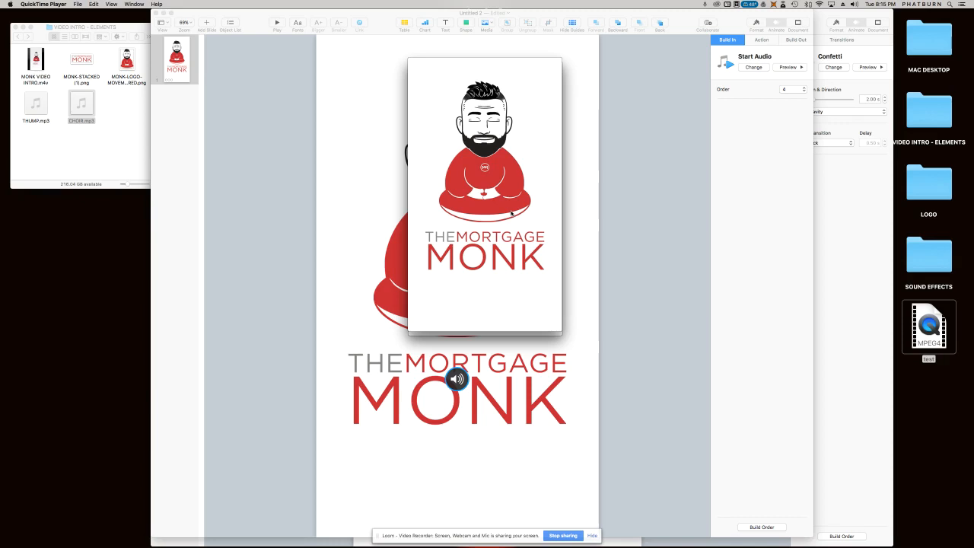
{"action": "mouse_move", "coordinate": [551, 214]}
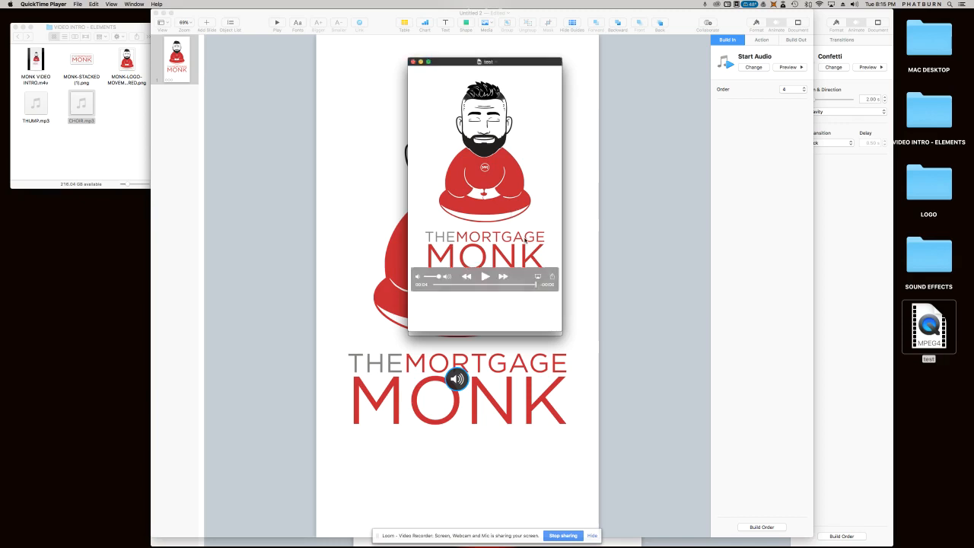